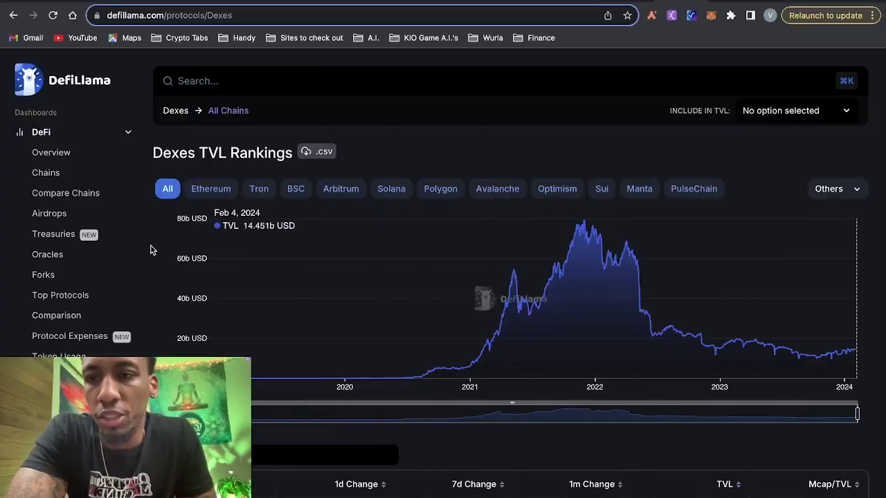
Open Camelot (row 17 of DefiLlama's Dexes table) and review its $116.68m TVL and stats.
{"action": "scroll", "coordinate": [150, 249], "scroll_direction": "down", "scroll_amount": 3}
{"action": "scroll", "coordinate": [309, 128], "scroll_direction": "down", "scroll_amount": 4}
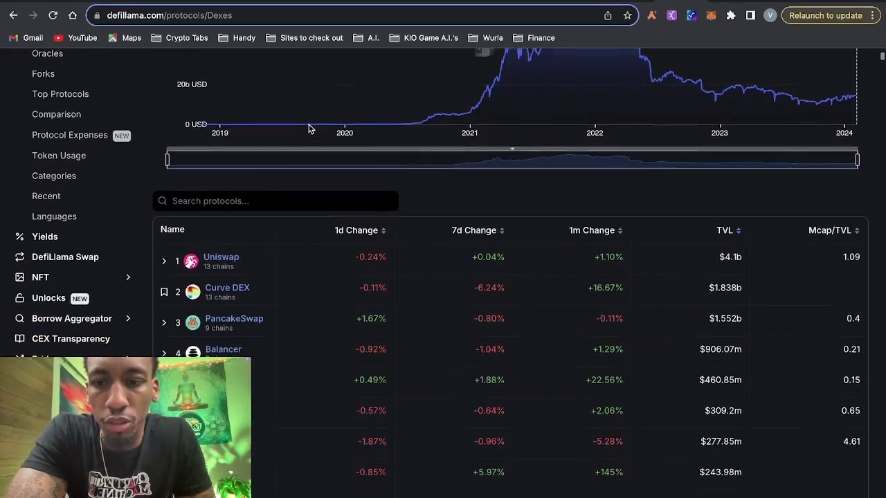
{"action": "scroll", "coordinate": [258, 279], "scroll_direction": "down", "scroll_amount": 5}
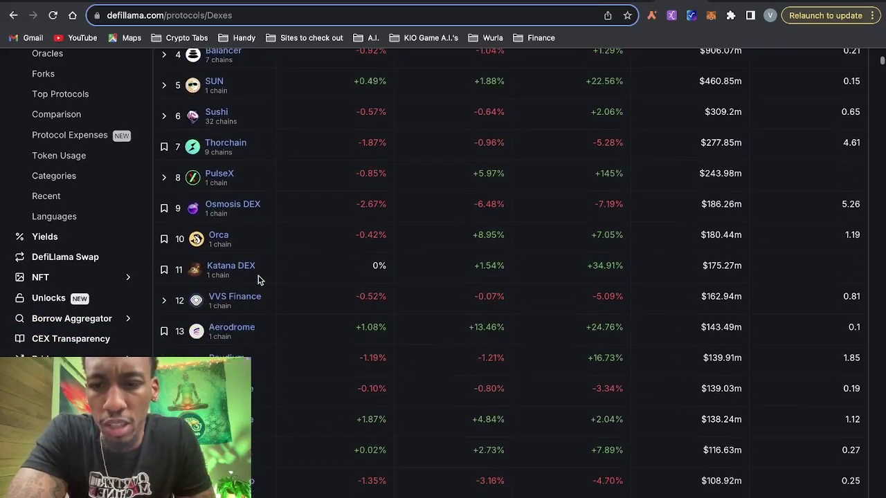
{"action": "scroll", "coordinate": [253, 351], "scroll_direction": "down", "scroll_amount": 5}
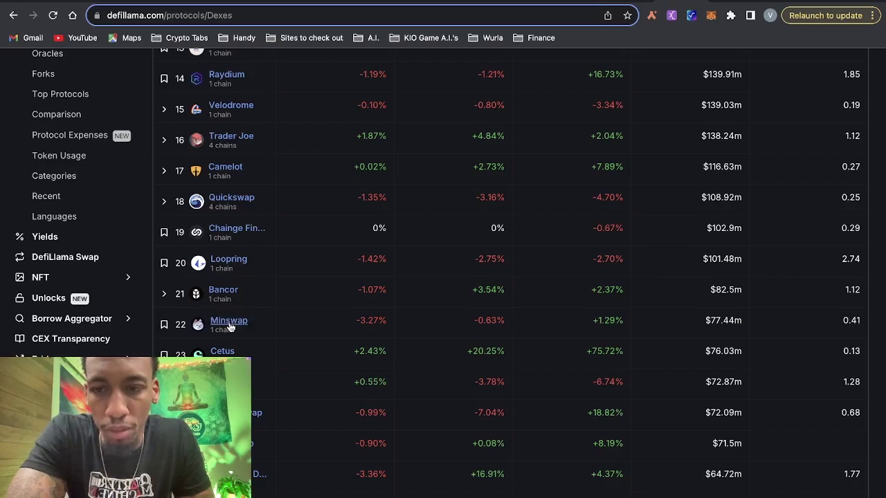
{"action": "left_click", "coordinate": [224, 169]}
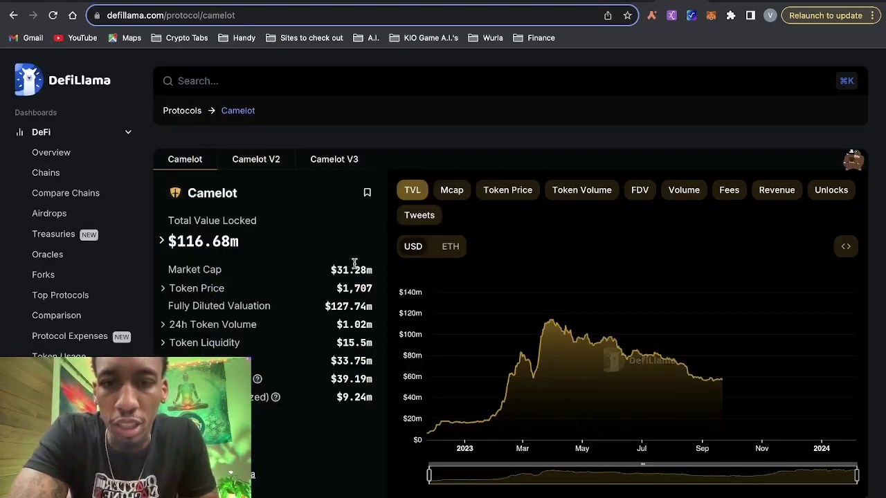
{"action": "scroll", "coordinate": [354, 265], "scroll_direction": "down", "scroll_amount": 5}
{"action": "scroll", "coordinate": [353, 265], "scroll_direction": "up", "scroll_amount": 5}
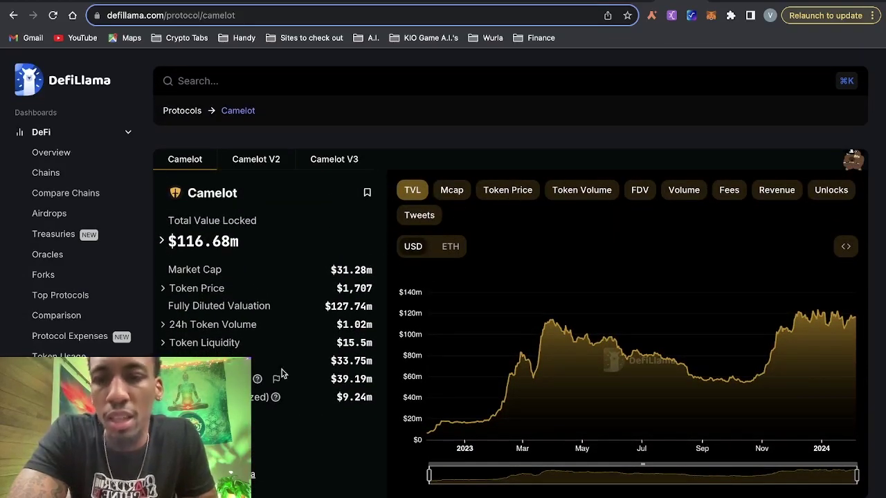
{"action": "scroll", "coordinate": [282, 374], "scroll_direction": "down", "scroll_amount": 1}
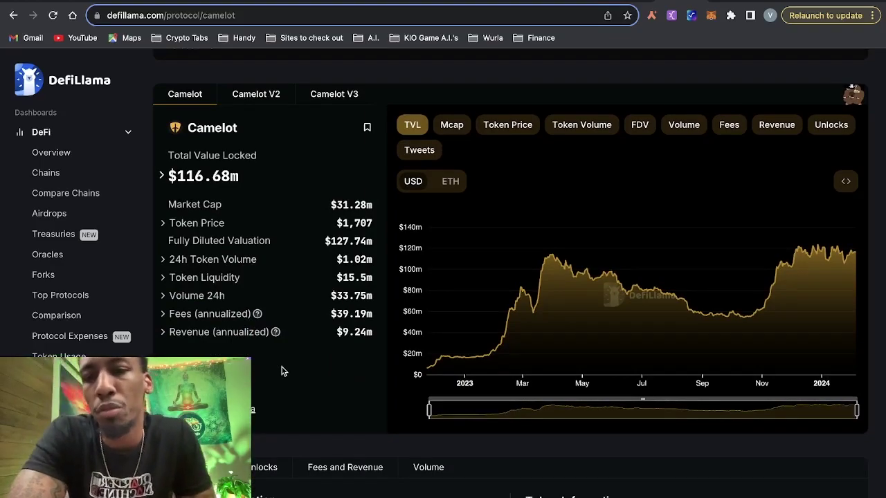
{"action": "scroll", "coordinate": [281, 372], "scroll_direction": "down", "scroll_amount": 4}
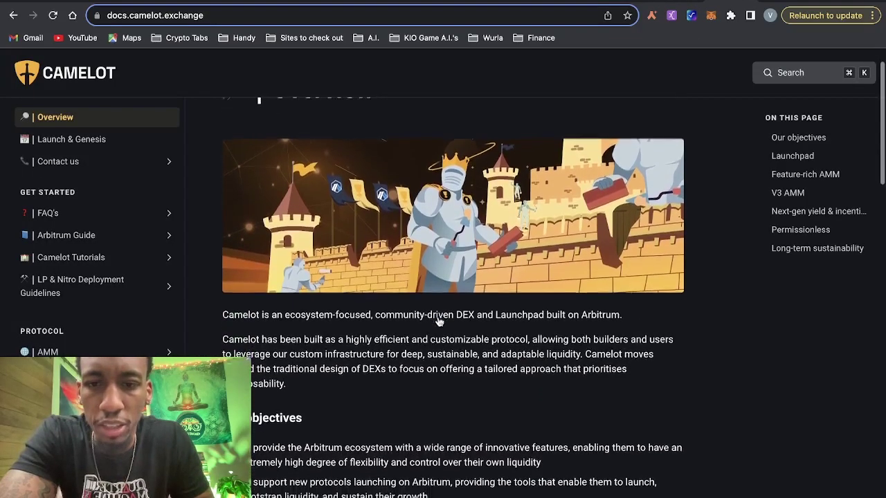
{"action": "scroll", "coordinate": [439, 321], "scroll_direction": "down", "scroll_amount": 3}
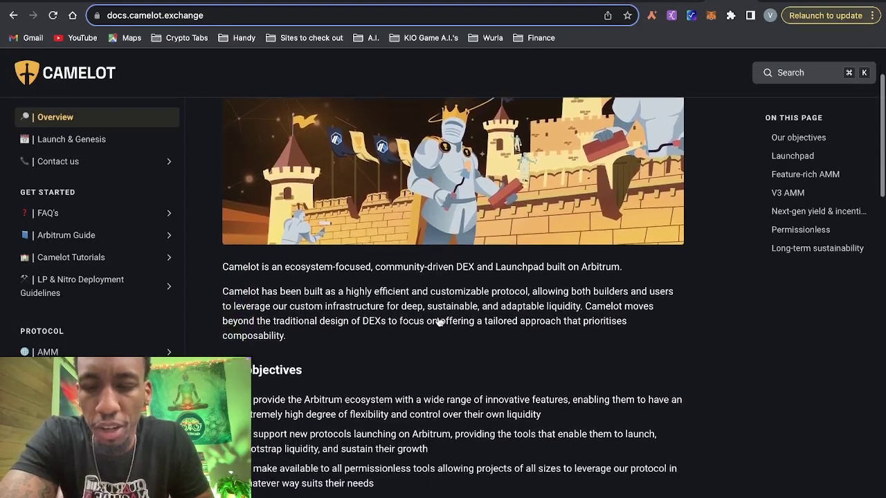
{"action": "scroll", "coordinate": [264, 339], "scroll_direction": "down", "scroll_amount": 6}
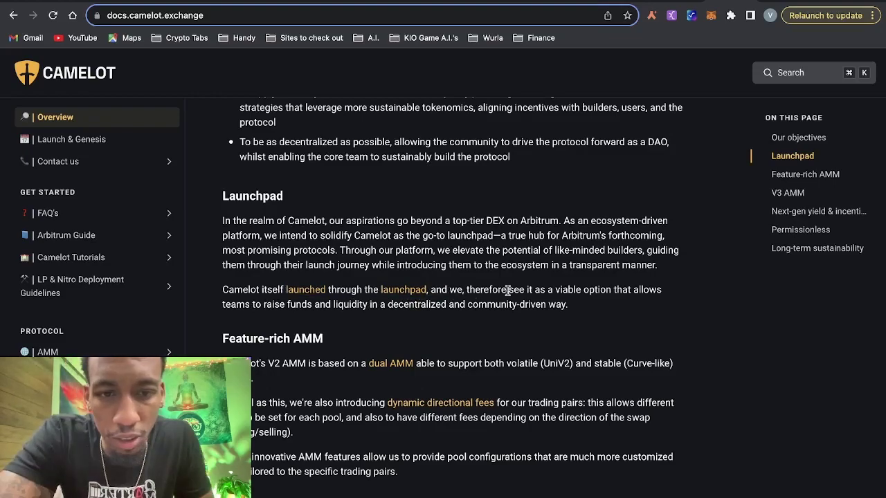
{"action": "scroll", "coordinate": [388, 353], "scroll_direction": "down", "scroll_amount": 3}
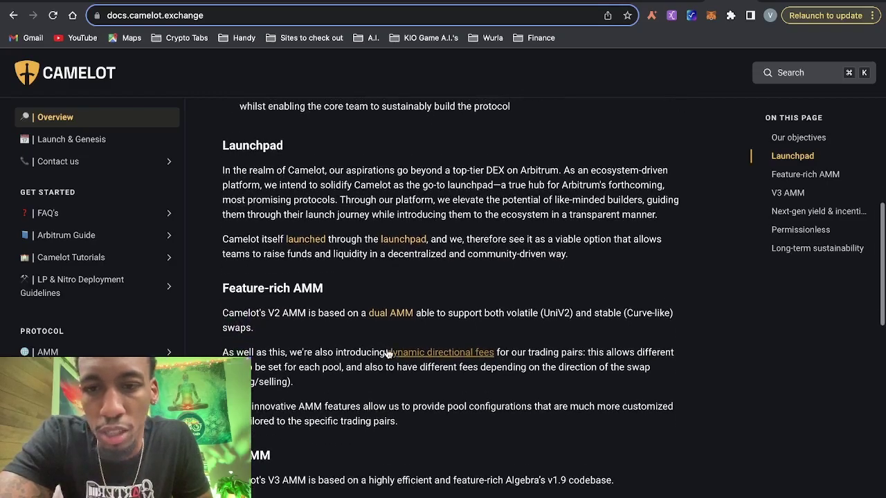
{"action": "scroll", "coordinate": [388, 349], "scroll_direction": "down", "scroll_amount": 2}
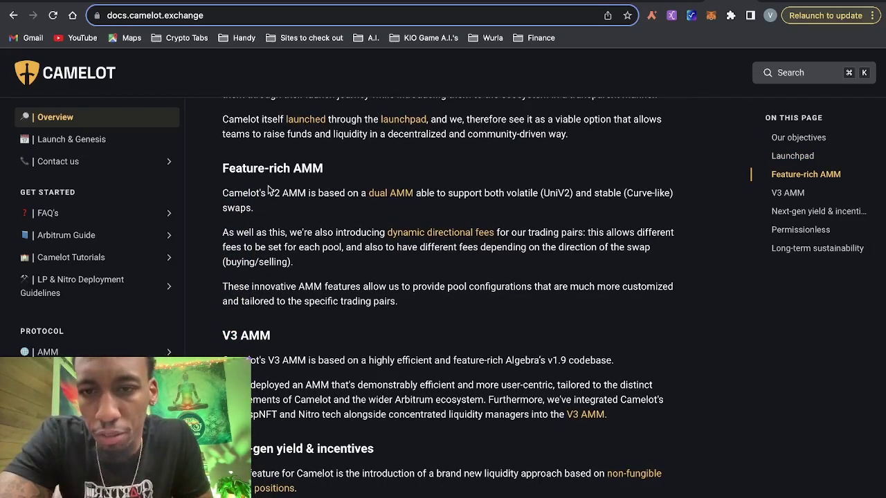
{"action": "scroll", "coordinate": [257, 234], "scroll_direction": "down", "scroll_amount": 1}
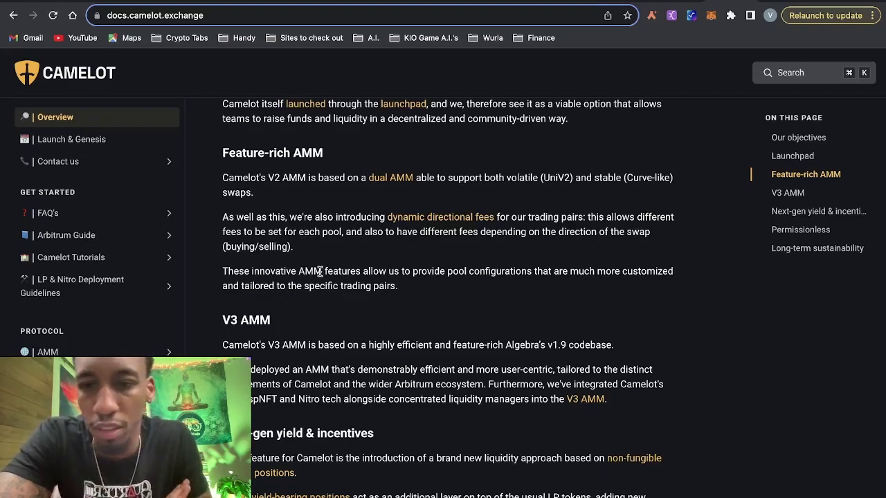
{"action": "scroll", "coordinate": [320, 271], "scroll_direction": "down", "scroll_amount": 2}
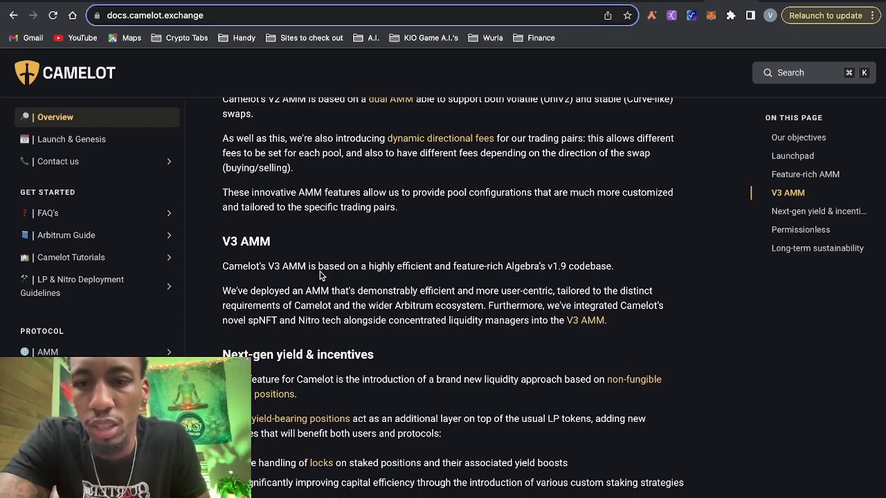
{"action": "scroll", "coordinate": [321, 276], "scroll_direction": "down", "scroll_amount": 6}
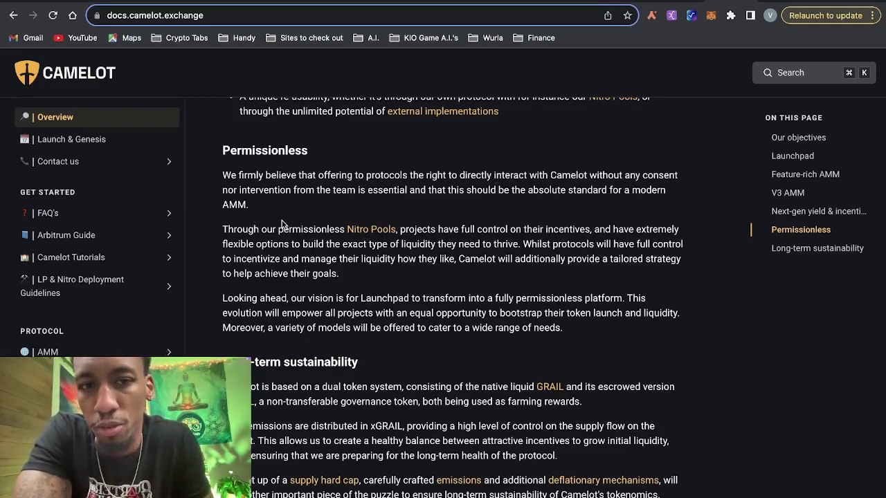
{"action": "scroll", "coordinate": [253, 235], "scroll_direction": "down", "scroll_amount": 1}
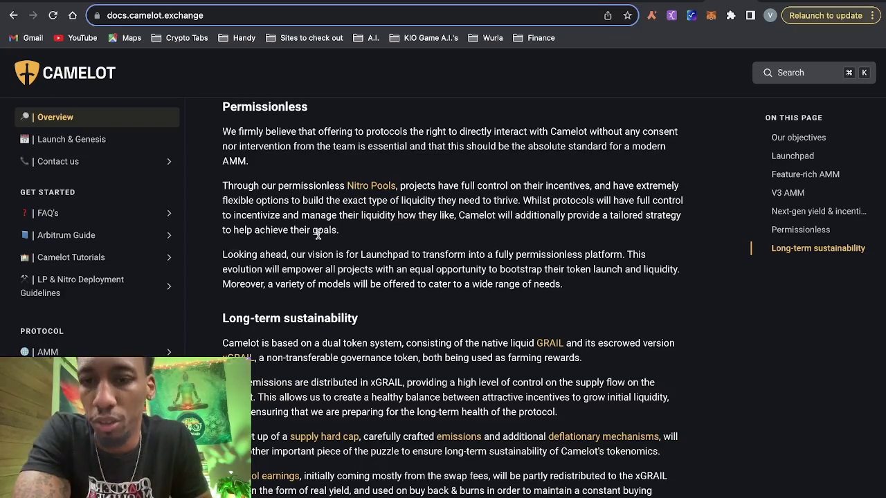
{"action": "scroll", "coordinate": [318, 233], "scroll_direction": "down", "scroll_amount": 2}
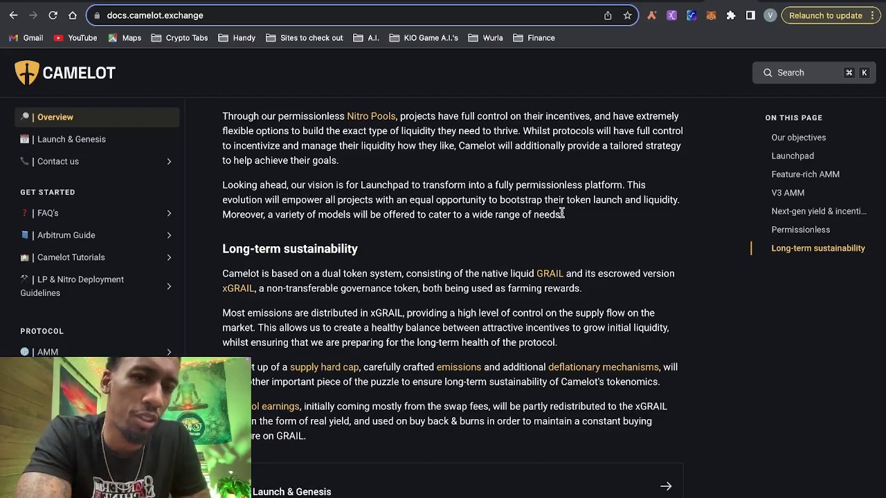
{"action": "scroll", "coordinate": [561, 211], "scroll_direction": "down", "scroll_amount": 2}
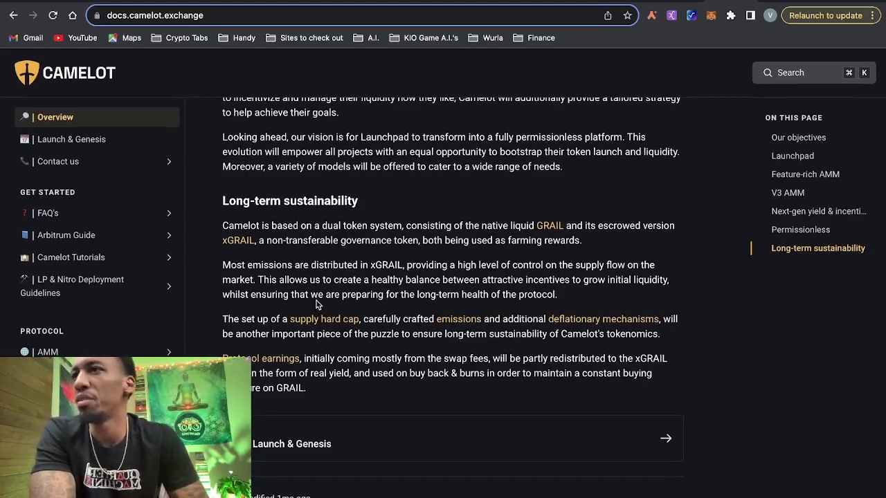
{"action": "scroll", "coordinate": [320, 261], "scroll_direction": "up", "scroll_amount": 1}
{"action": "scroll", "coordinate": [103, 201], "scroll_direction": "down", "scroll_amount": 1}
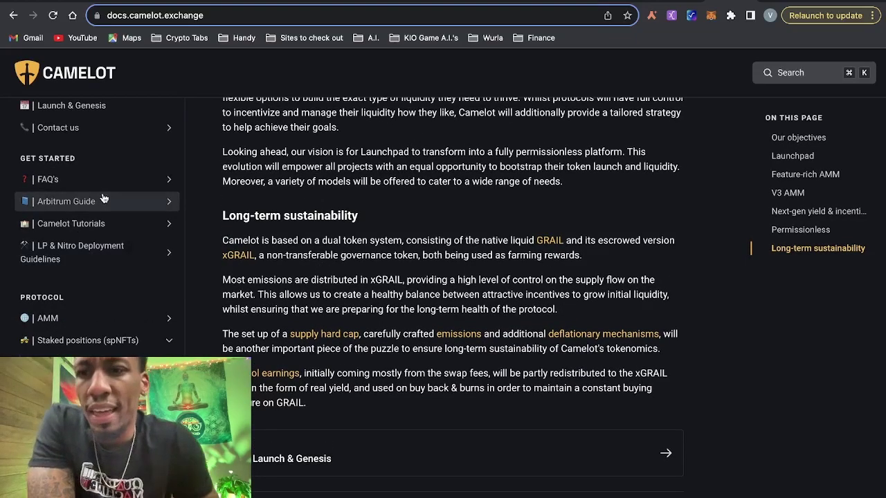
Browse the Arbitrum Guide, Camelot Tutorials and LP & Nitro Deployment Guidelines pages.
{"action": "left_click", "coordinate": [103, 200]}
{"action": "scroll", "coordinate": [88, 271], "scroll_direction": "down", "scroll_amount": 1}
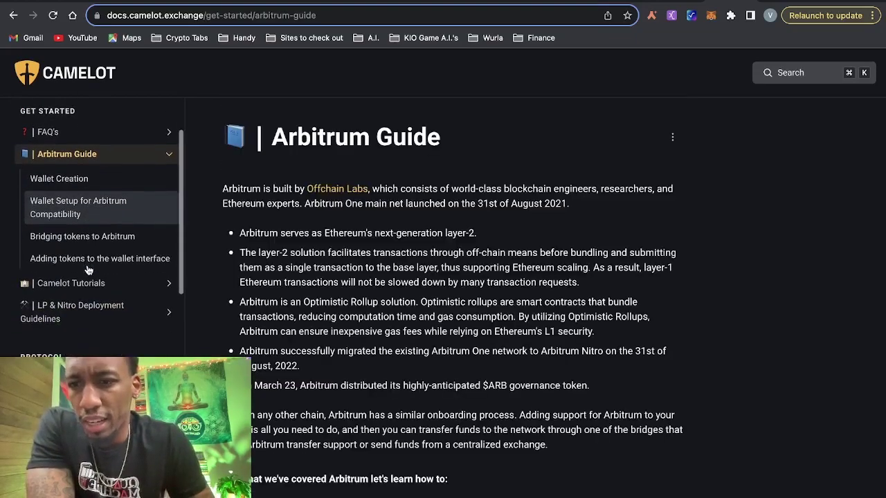
{"action": "left_click", "coordinate": [89, 281]}
{"action": "scroll", "coordinate": [87, 284], "scroll_direction": "down", "scroll_amount": 1}
{"action": "scroll", "coordinate": [87, 284], "scroll_direction": "down", "scroll_amount": 3}
{"action": "left_click", "coordinate": [108, 286]}
{"action": "scroll", "coordinate": [105, 286], "scroll_direction": "down", "scroll_amount": 5}
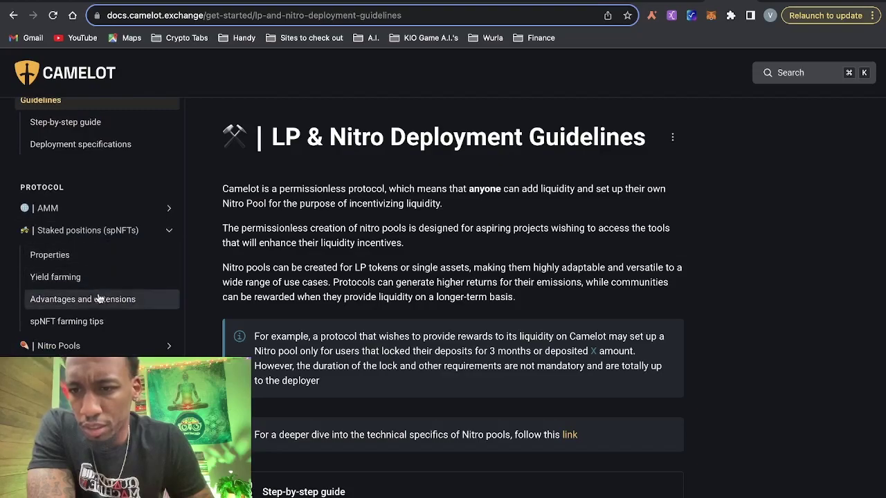
Browse the Nitro Pools and xGRAIL plugins pages, ending on Boost farming rewards.
{"action": "left_click", "coordinate": [97, 345]}
{"action": "scroll", "coordinate": [97, 353], "scroll_direction": "down", "scroll_amount": 2}
{"action": "scroll", "coordinate": [97, 357], "scroll_direction": "down", "scroll_amount": 2}
{"action": "left_click", "coordinate": [97, 356]}
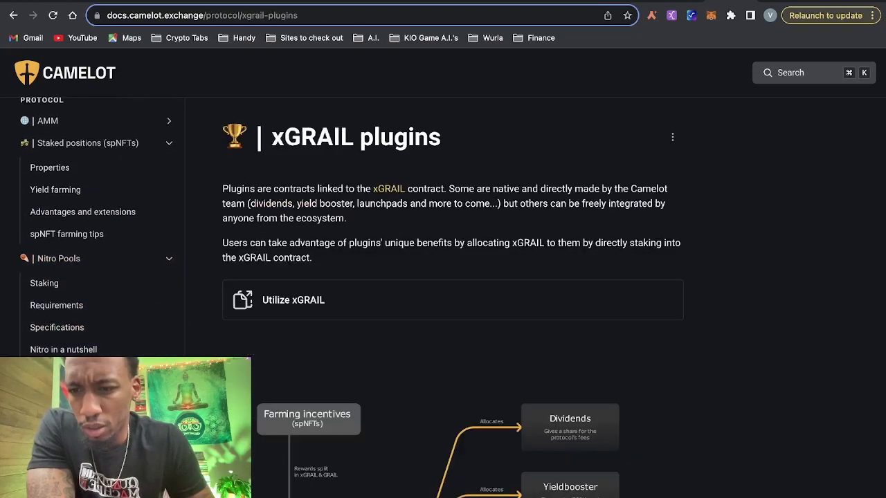
{"action": "scroll", "coordinate": [99, 196], "scroll_direction": "up", "scroll_amount": 10}
{"action": "left_click", "coordinate": [99, 196]}
{"action": "scroll", "coordinate": [90, 206], "scroll_direction": "up", "scroll_amount": 1}
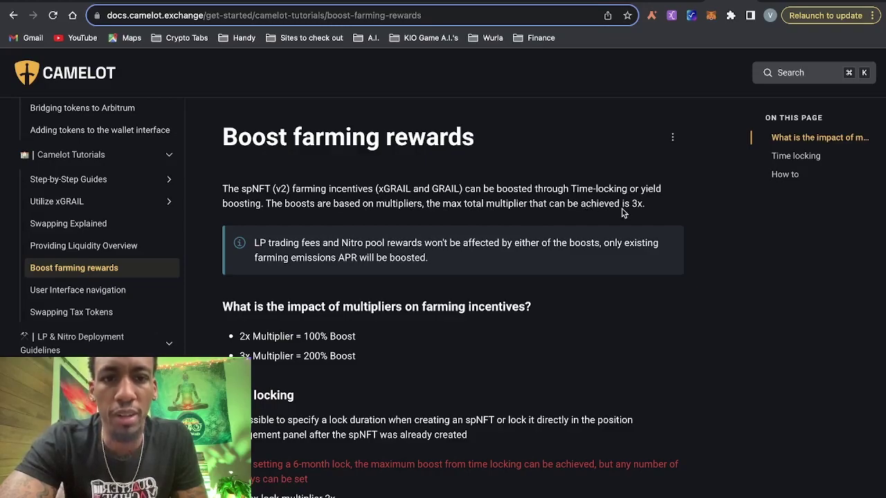
Read through the Boost farming rewards page down to its Boost Yield link card.
{"action": "scroll", "coordinate": [291, 281], "scroll_direction": "down", "scroll_amount": 1}
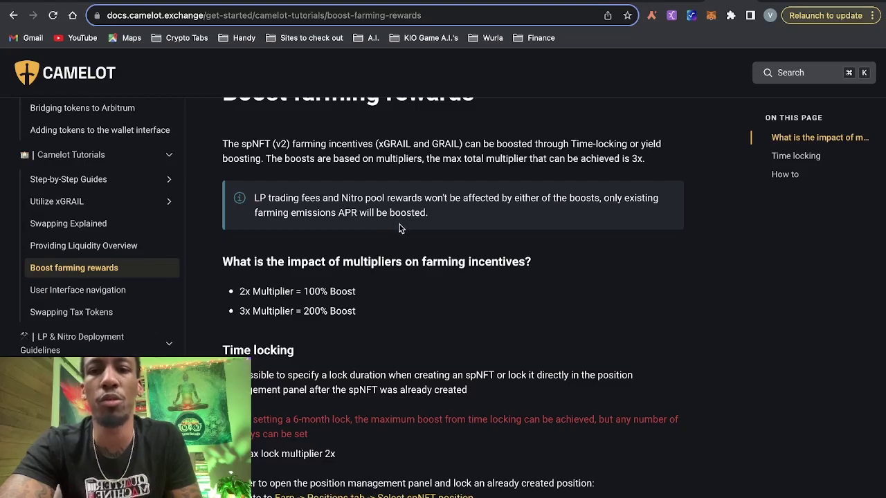
{"action": "scroll", "coordinate": [400, 224], "scroll_direction": "down", "scroll_amount": 1}
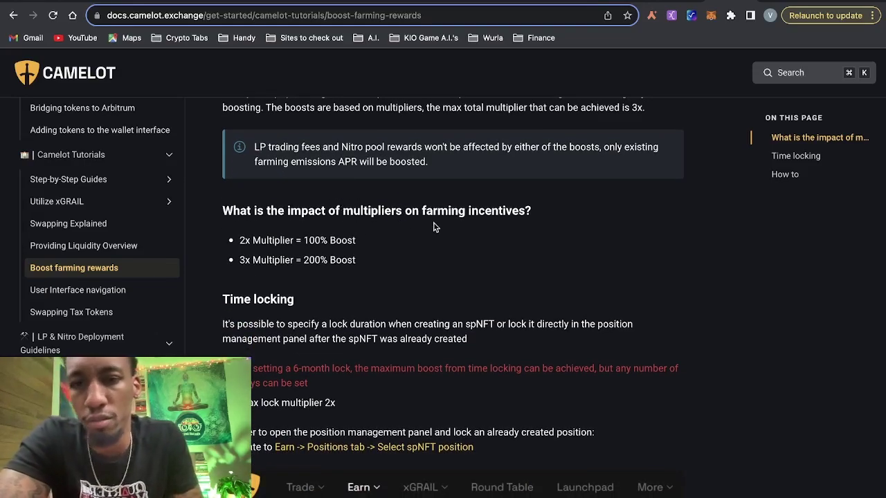
{"action": "scroll", "coordinate": [434, 227], "scroll_direction": "down", "scroll_amount": 1}
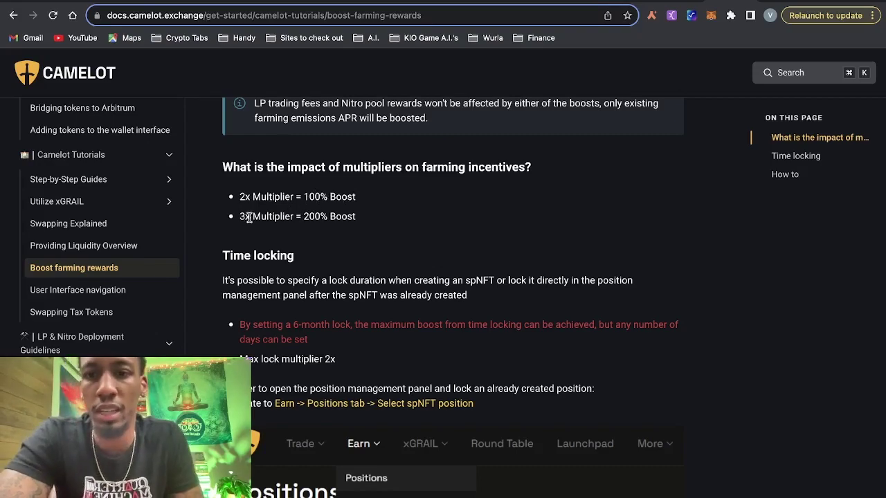
{"action": "scroll", "coordinate": [333, 234], "scroll_direction": "down", "scroll_amount": 3}
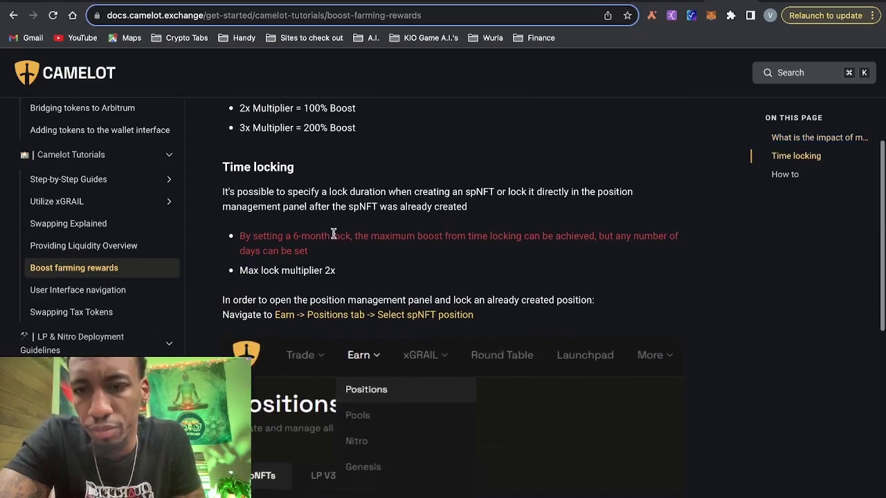
{"action": "scroll", "coordinate": [240, 173], "scroll_direction": "down", "scroll_amount": 1}
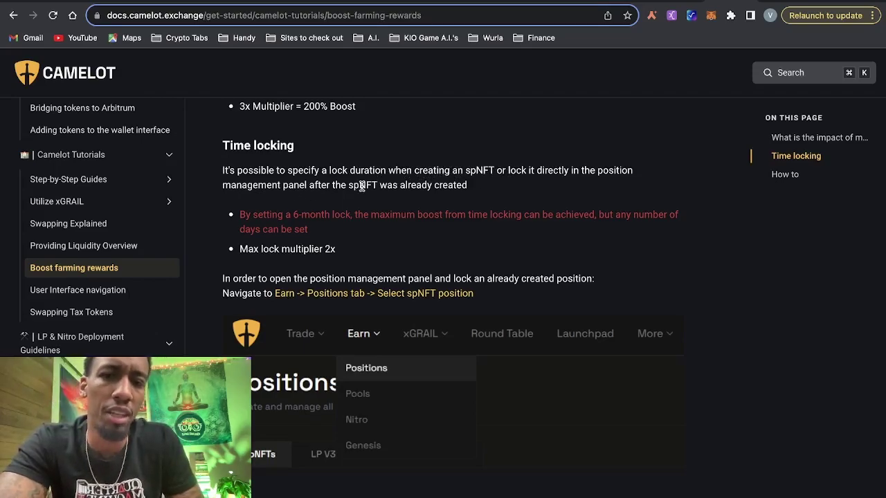
{"action": "scroll", "coordinate": [360, 185], "scroll_direction": "down", "scroll_amount": 1}
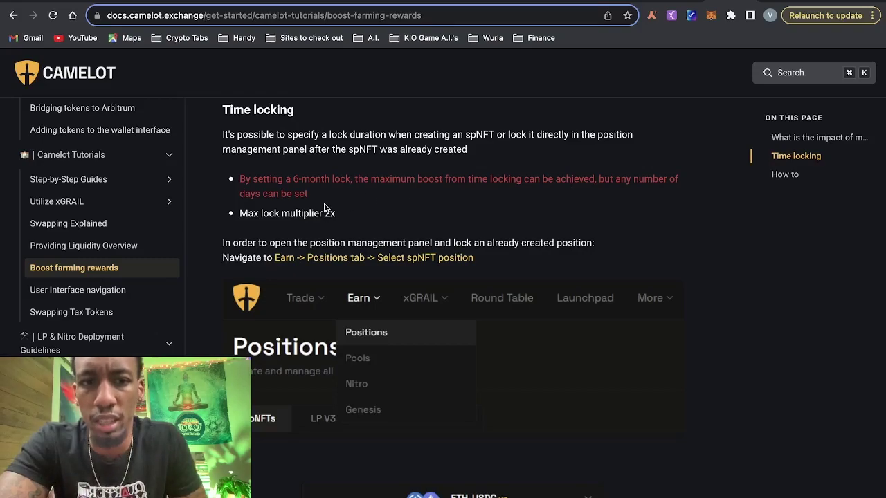
{"action": "scroll", "coordinate": [277, 237], "scroll_direction": "down", "scroll_amount": 6}
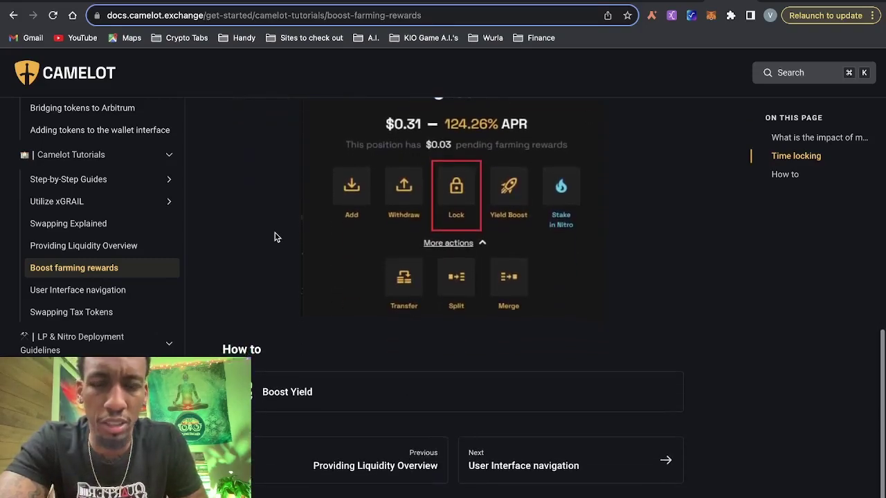
{"action": "scroll", "coordinate": [511, 235], "scroll_direction": "down", "scroll_amount": 2}
{"action": "scroll", "coordinate": [511, 236], "scroll_direction": "up", "scroll_amount": 2}
Open the Boost Yield guide and play its Allocation and Deallocation video.
{"action": "left_click", "coordinate": [270, 474]}
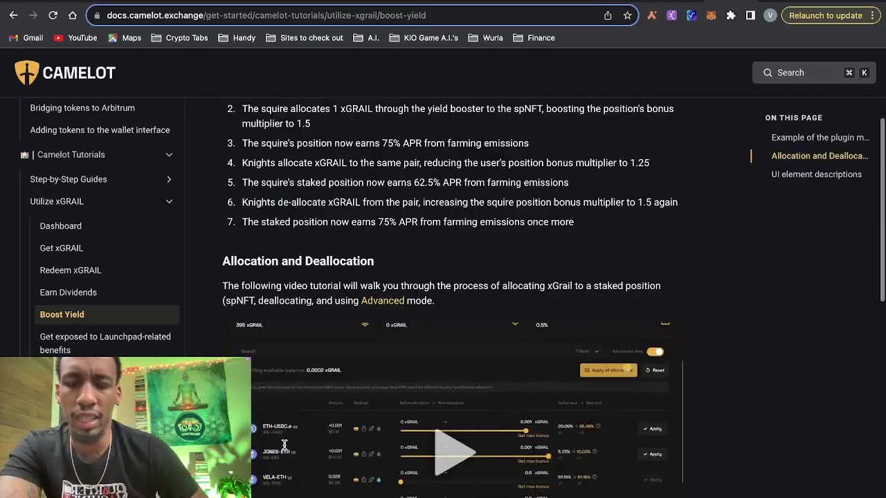
{"action": "scroll", "coordinate": [283, 446], "scroll_direction": "down", "scroll_amount": 1}
{"action": "scroll", "coordinate": [284, 447], "scroll_direction": "up", "scroll_amount": 5}
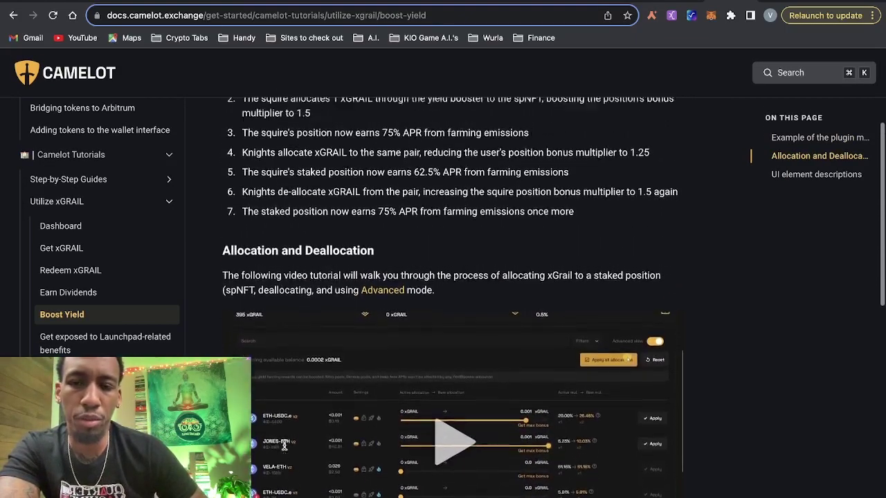
{"action": "scroll", "coordinate": [284, 447], "scroll_direction": "down", "scroll_amount": 5}
{"action": "left_click", "coordinate": [465, 249]}
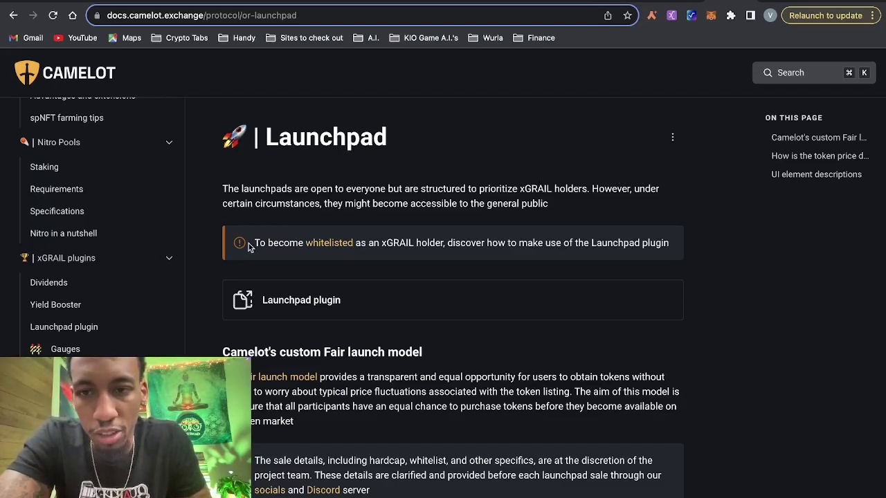
Read the Launchpad page's fair-launch and token-pricing sections, then scroll the sidebar to Tokenomics.
{"action": "scroll", "coordinate": [308, 206], "scroll_direction": "down", "scroll_amount": 3}
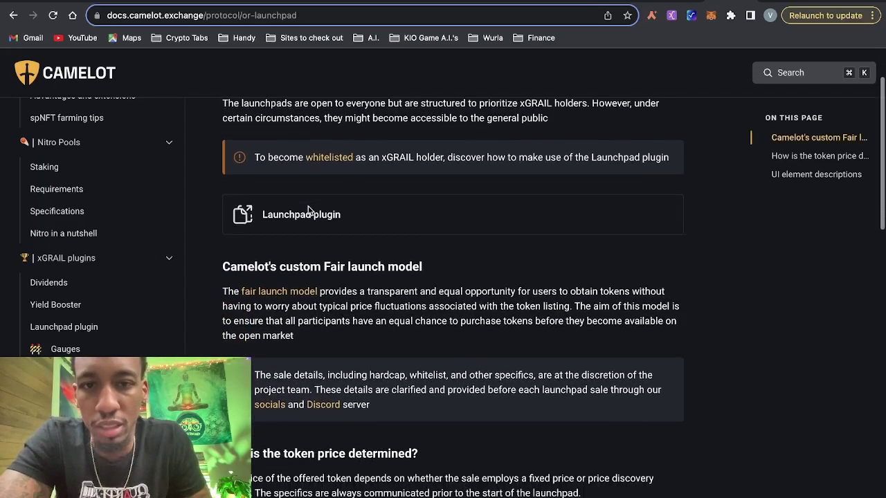
{"action": "scroll", "coordinate": [309, 211], "scroll_direction": "down", "scroll_amount": 4}
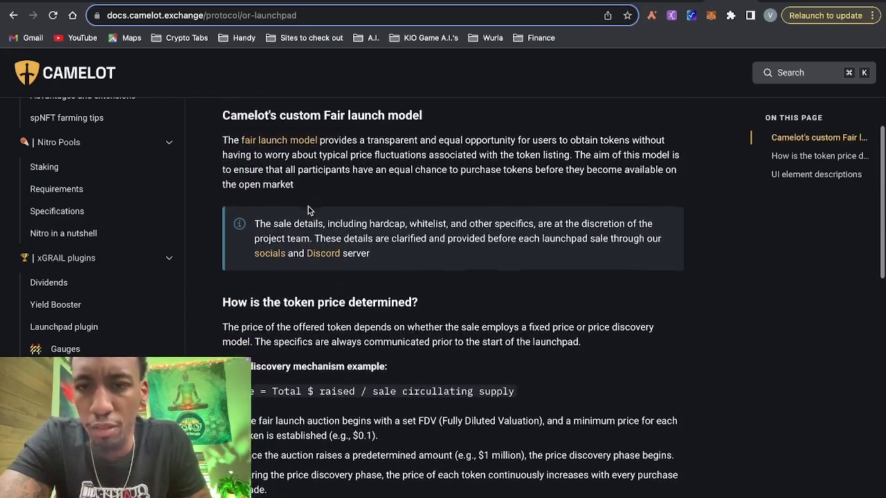
{"action": "scroll", "coordinate": [309, 207], "scroll_direction": "down", "scroll_amount": 10}
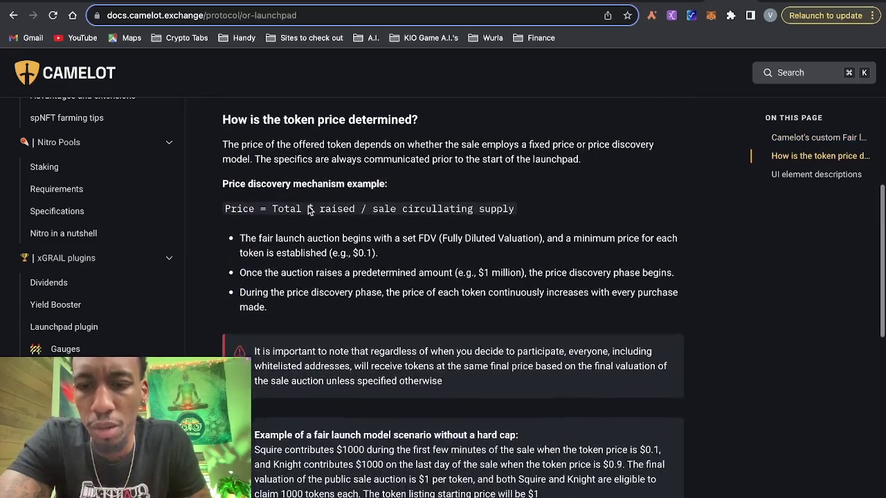
{"action": "scroll", "coordinate": [308, 207], "scroll_direction": "down", "scroll_amount": 9}
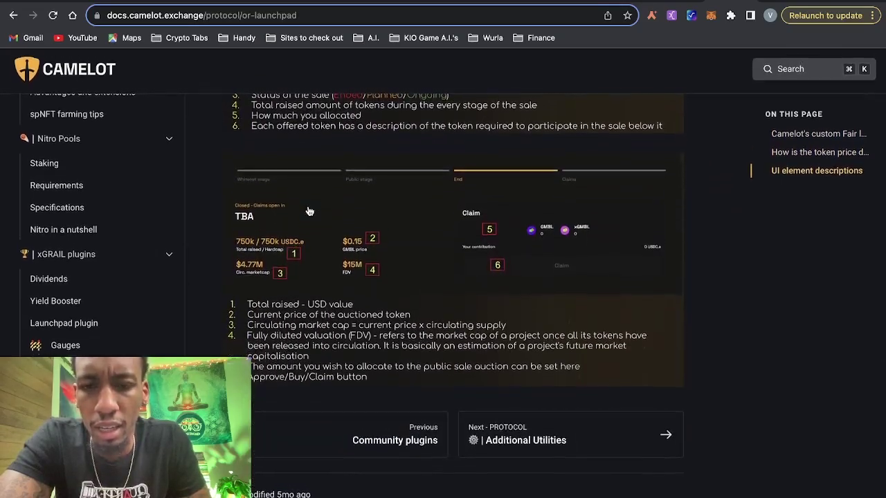
{"action": "scroll", "coordinate": [309, 211], "scroll_direction": "up", "scroll_amount": 18}
{"action": "scroll", "coordinate": [309, 210], "scroll_direction": "up", "scroll_amount": 4}
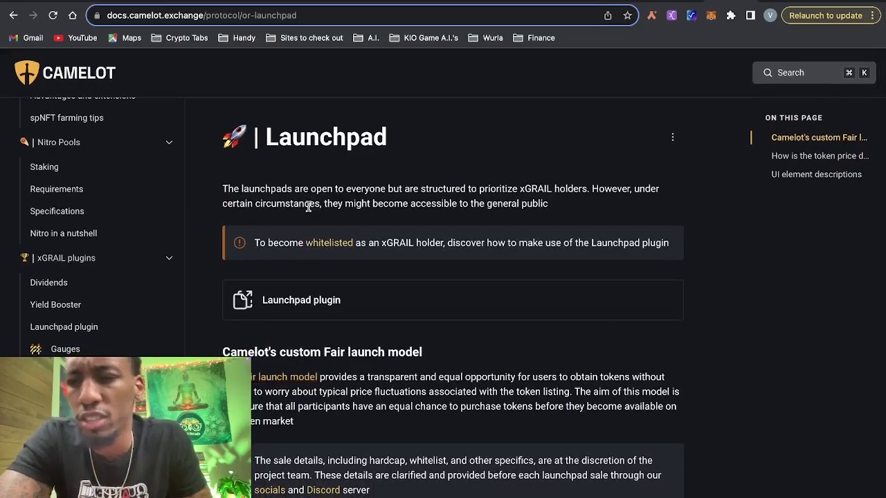
{"action": "scroll", "coordinate": [141, 273], "scroll_direction": "down", "scroll_amount": 5}
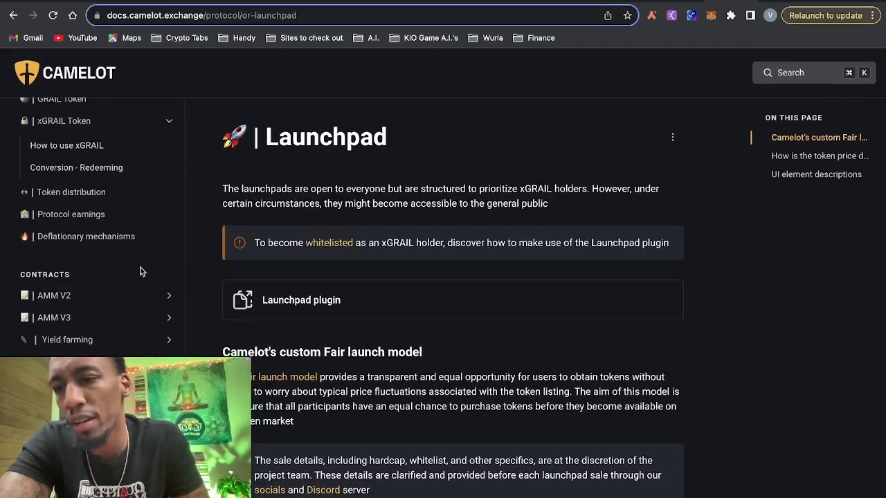
{"action": "scroll", "coordinate": [141, 272], "scroll_direction": "up", "scroll_amount": 5}
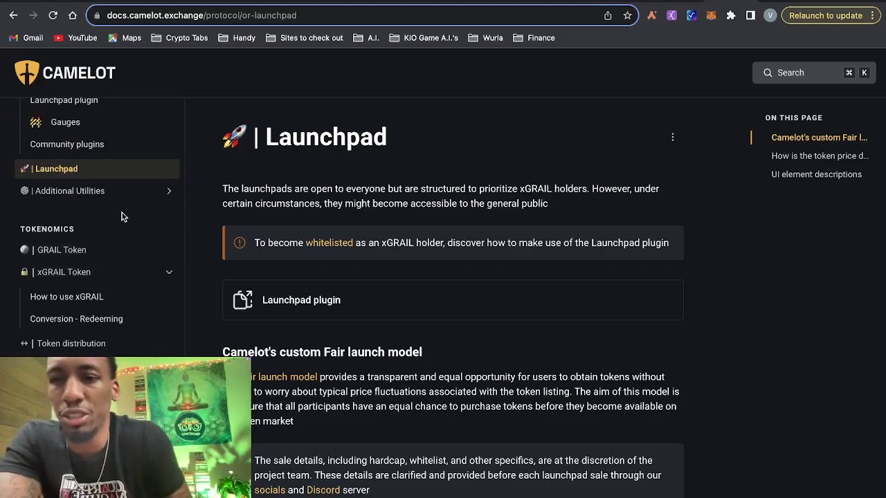
{"action": "scroll", "coordinate": [99, 271], "scroll_direction": "down", "scroll_amount": 2}
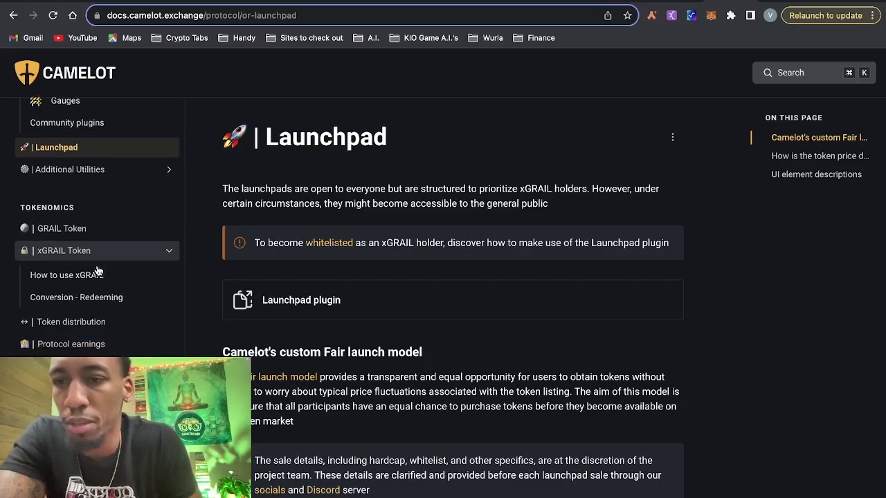
Open Token distribution and review the GRAIL allocation (Liquidity Mining 22.5%, Core Contributors 20.0%) and release schedule.
{"action": "left_click", "coordinate": [72, 300]}
{"action": "scroll", "coordinate": [328, 218], "scroll_direction": "down", "scroll_amount": 1}
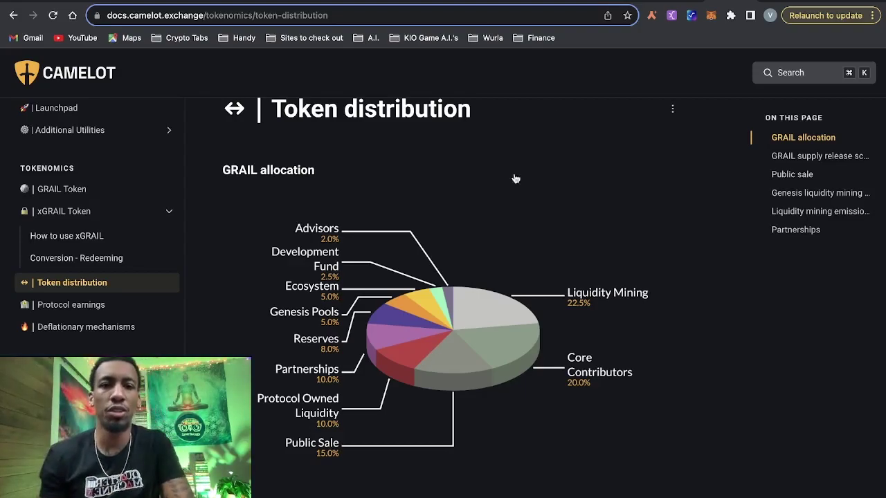
{"action": "scroll", "coordinate": [513, 228], "scroll_direction": "down", "scroll_amount": 2}
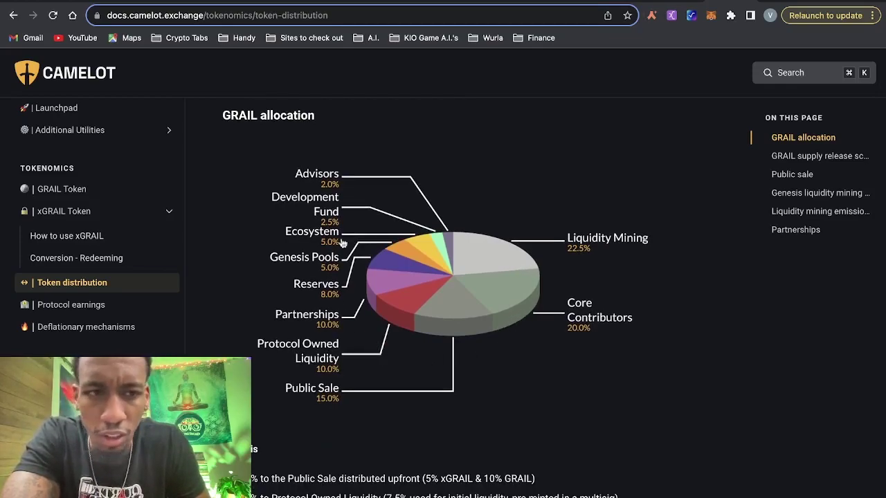
{"action": "scroll", "coordinate": [637, 273], "scroll_direction": "down", "scroll_amount": 10}
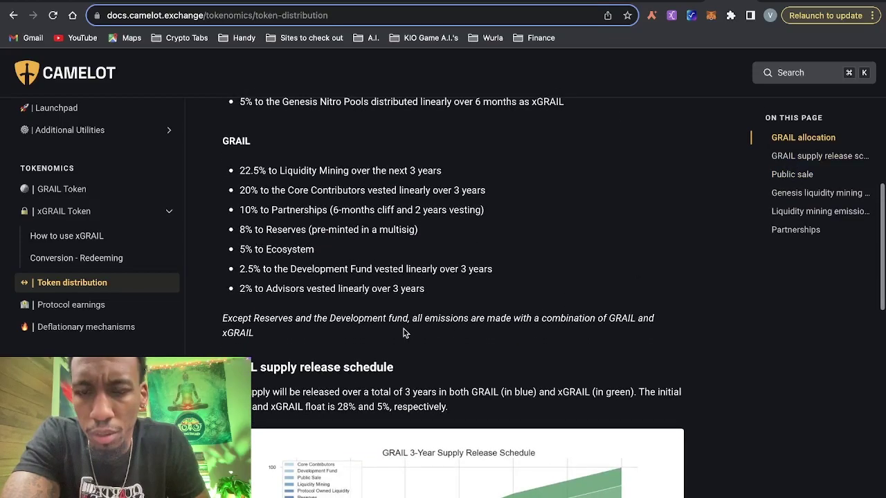
{"action": "scroll", "coordinate": [405, 332], "scroll_direction": "down", "scroll_amount": 3}
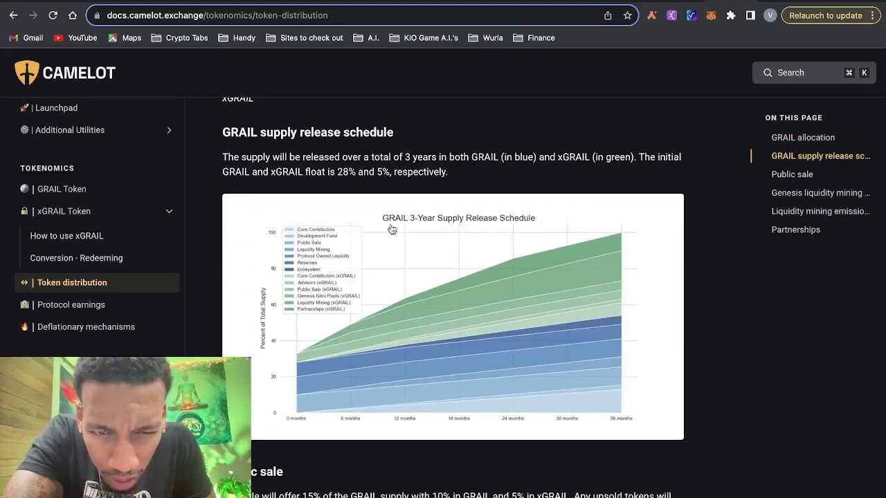
{"action": "scroll", "coordinate": [392, 229], "scroll_direction": "up", "scroll_amount": 8}
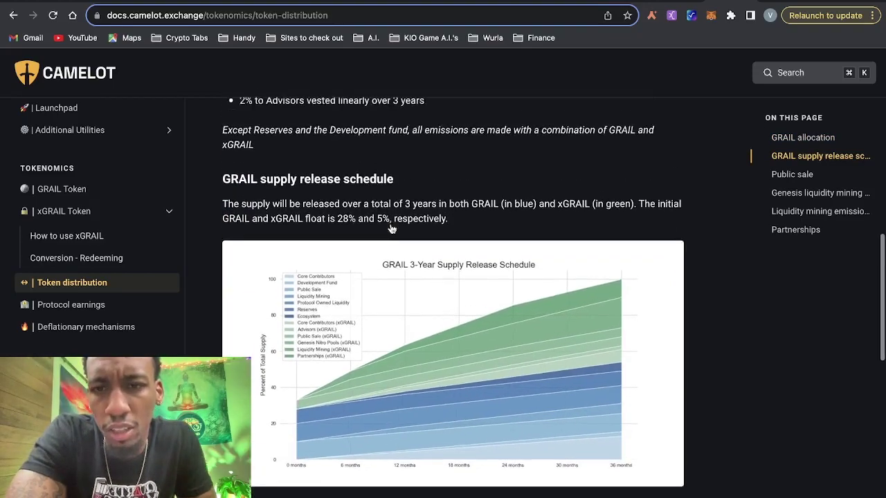
{"action": "scroll", "coordinate": [392, 230], "scroll_direction": "down", "scroll_amount": 8}
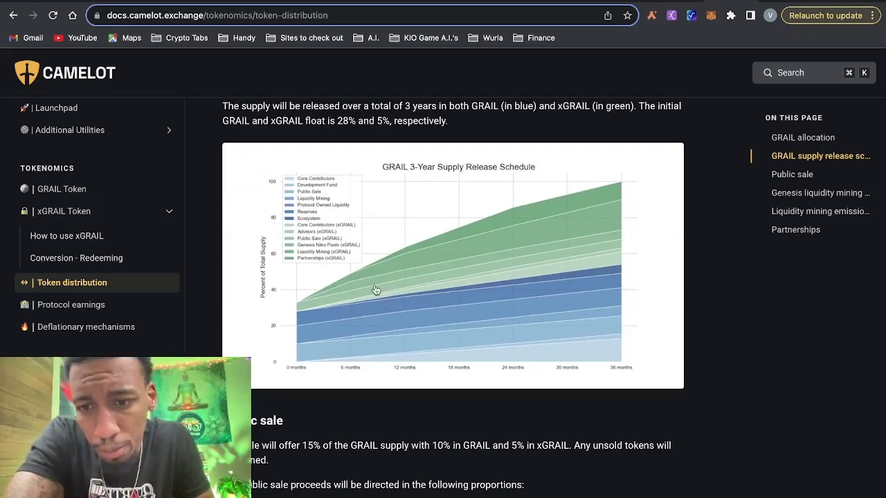
{"action": "scroll", "coordinate": [375, 291], "scroll_direction": "down", "scroll_amount": 12}
{"action": "scroll", "coordinate": [376, 291], "scroll_direction": "up", "scroll_amount": 14}
{"action": "scroll", "coordinate": [376, 291], "scroll_direction": "up", "scroll_amount": 10}
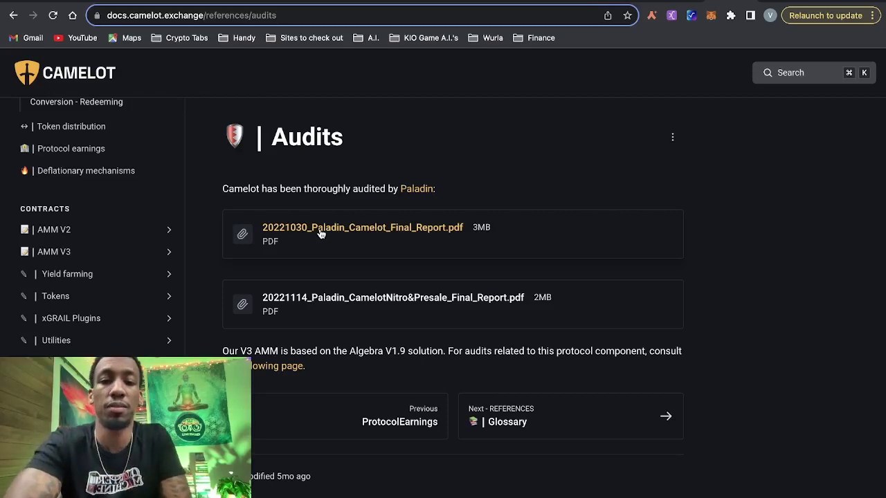
Open 20221030_Paladin_Camelot_Final_Report.pdf, read its 1.3 Findings Summary, then return to page 1.
{"action": "left_click", "coordinate": [320, 234]}
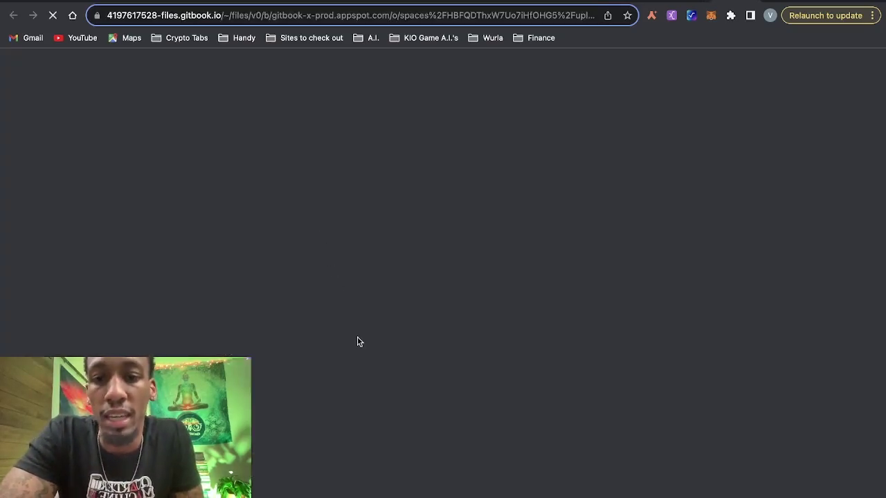
{"action": "scroll", "coordinate": [358, 341], "scroll_direction": "down", "scroll_amount": 15}
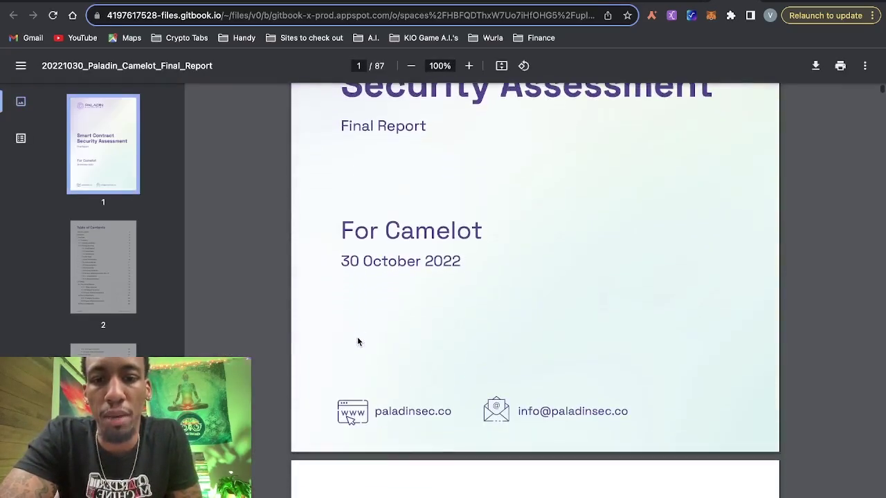
{"action": "scroll", "coordinate": [357, 342], "scroll_direction": "down", "scroll_amount": 20}
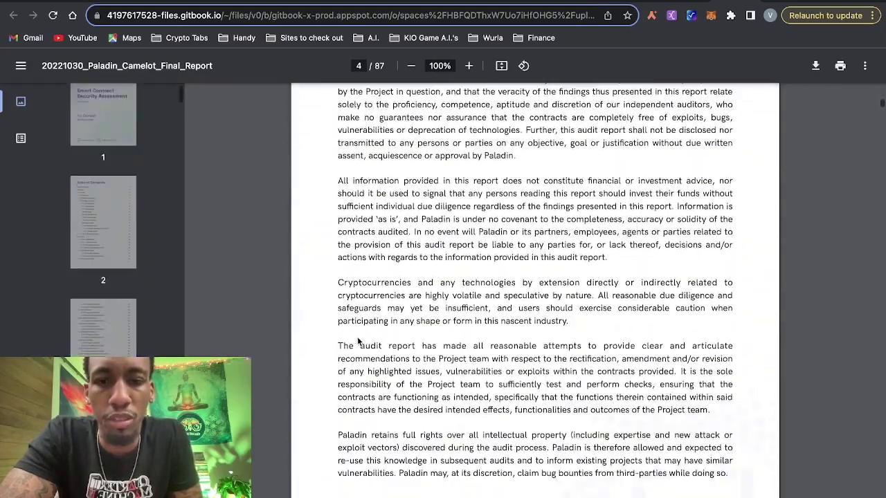
{"action": "scroll", "coordinate": [357, 339], "scroll_direction": "down", "scroll_amount": 4}
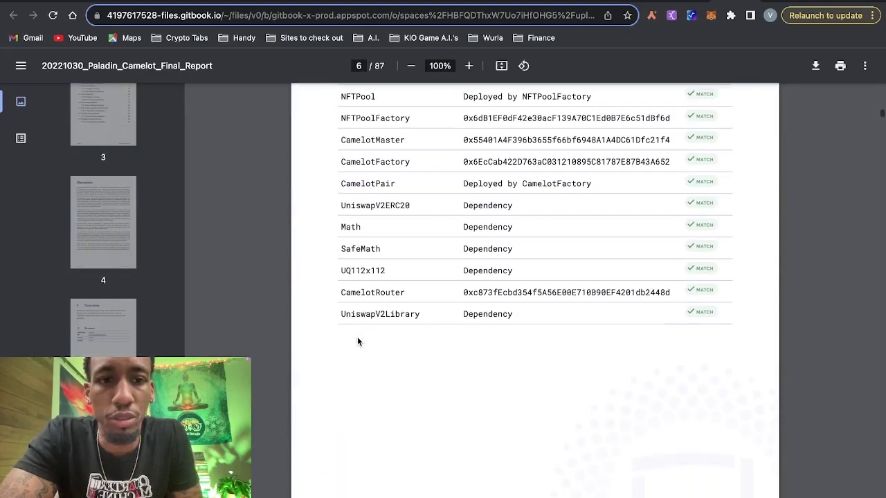
{"action": "scroll", "coordinate": [358, 339], "scroll_direction": "up", "scroll_amount": 2}
{"action": "scroll", "coordinate": [530, 195], "scroll_direction": "down", "scroll_amount": 7}
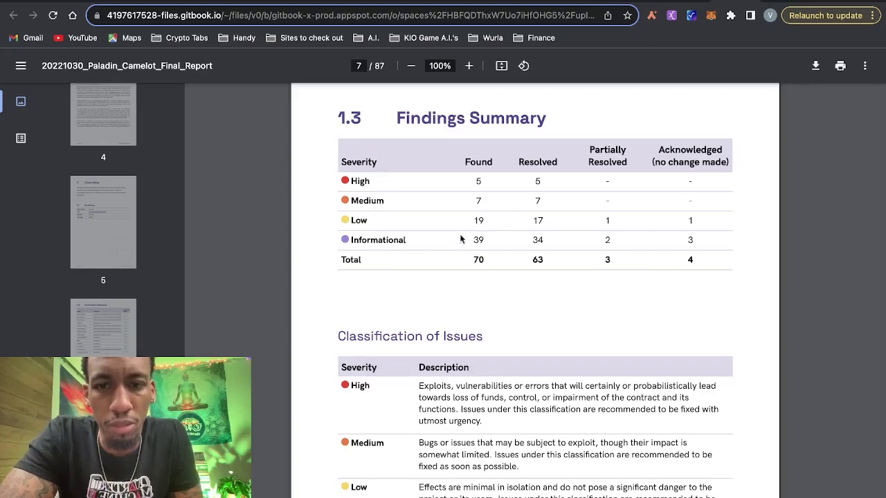
{"action": "scroll", "coordinate": [429, 266], "scroll_direction": "down", "scroll_amount": 3}
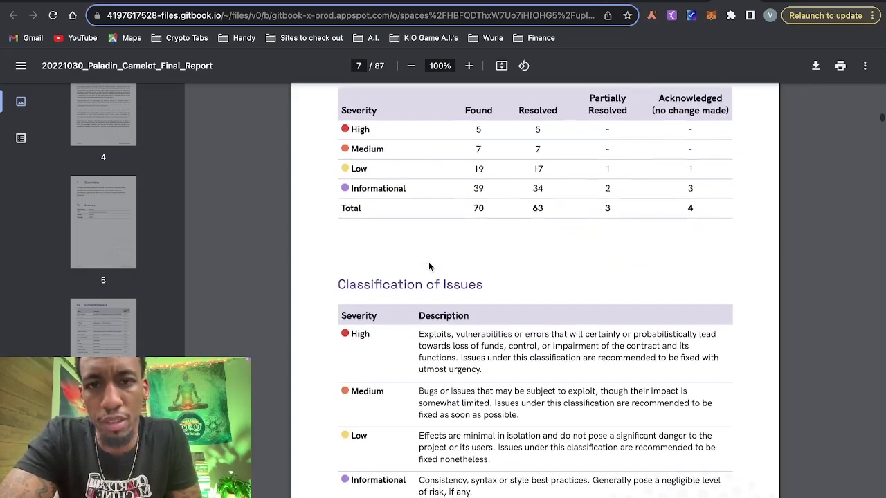
{"action": "scroll", "coordinate": [429, 266], "scroll_direction": "up", "scroll_amount": 20}
{"action": "scroll", "coordinate": [429, 267], "scroll_direction": "up", "scroll_amount": 20}
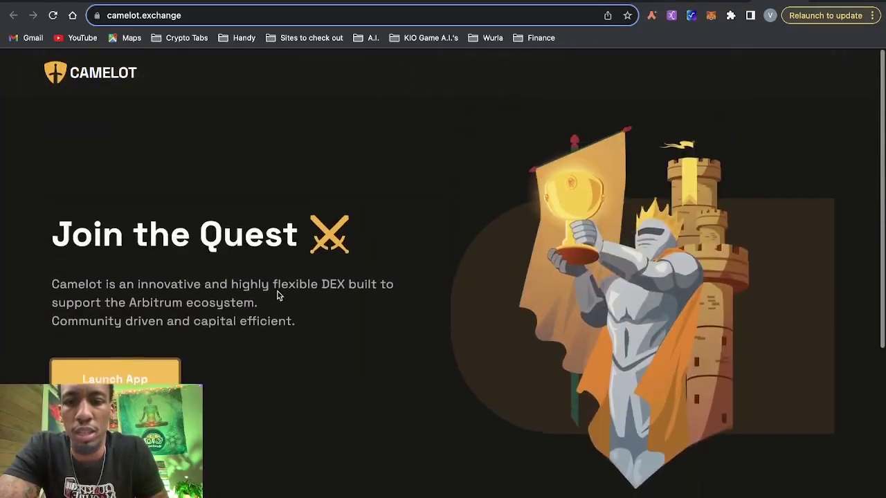
Launch the Camelot trading app and go to Trade > Liquidity.
{"action": "left_click", "coordinate": [93, 365]}
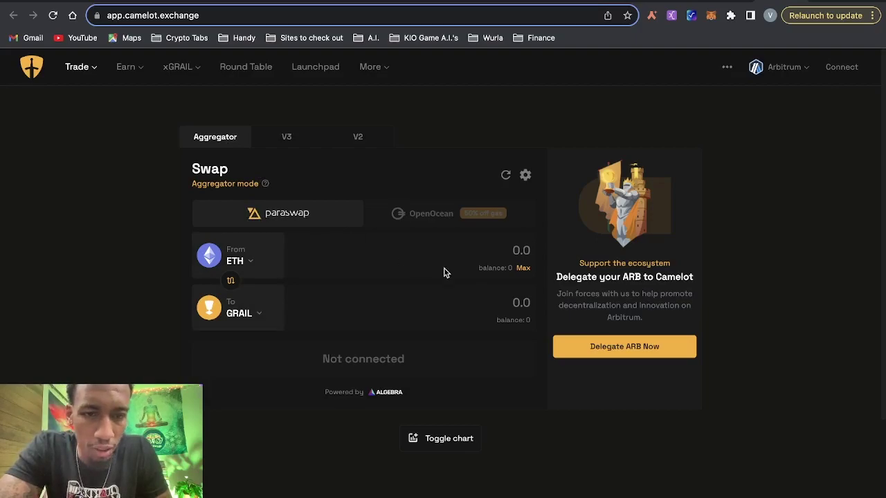
{"action": "mouse_move", "coordinate": [77, 66]}
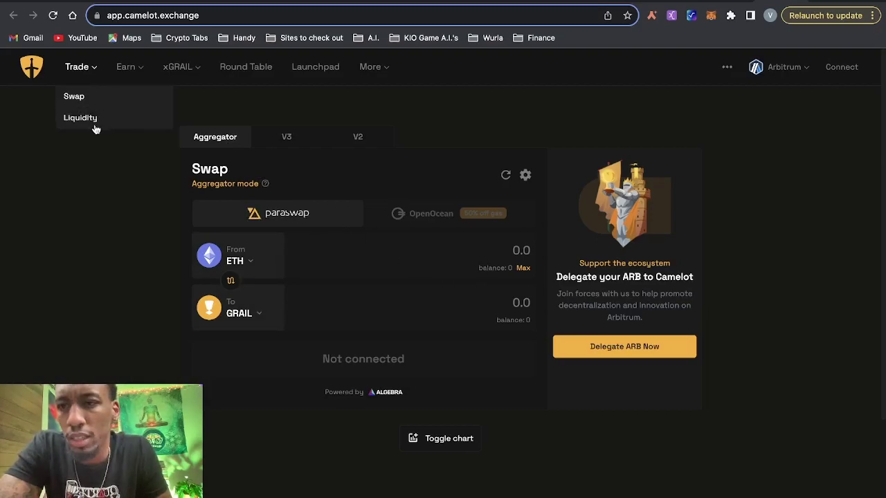
{"action": "left_click", "coordinate": [95, 119]}
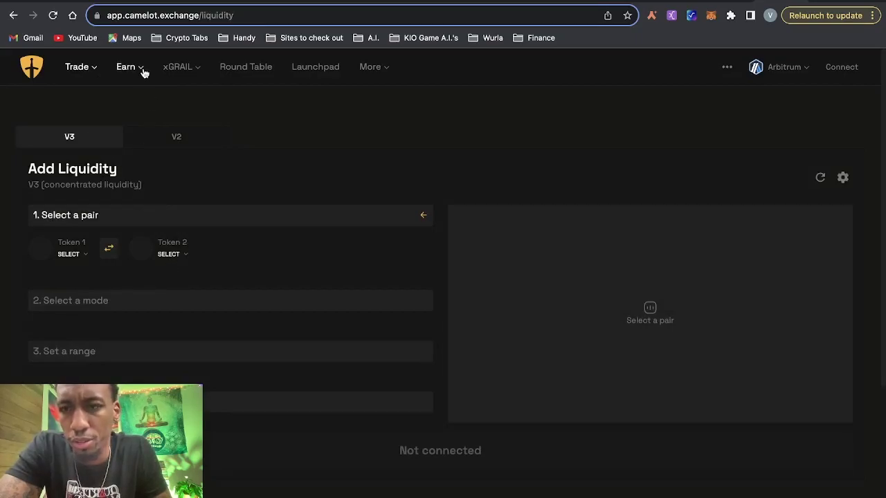
Open the pools list and sort it by 7D APR, highest first.
{"action": "mouse_move", "coordinate": [144, 72]}
{"action": "left_click", "coordinate": [136, 112]}
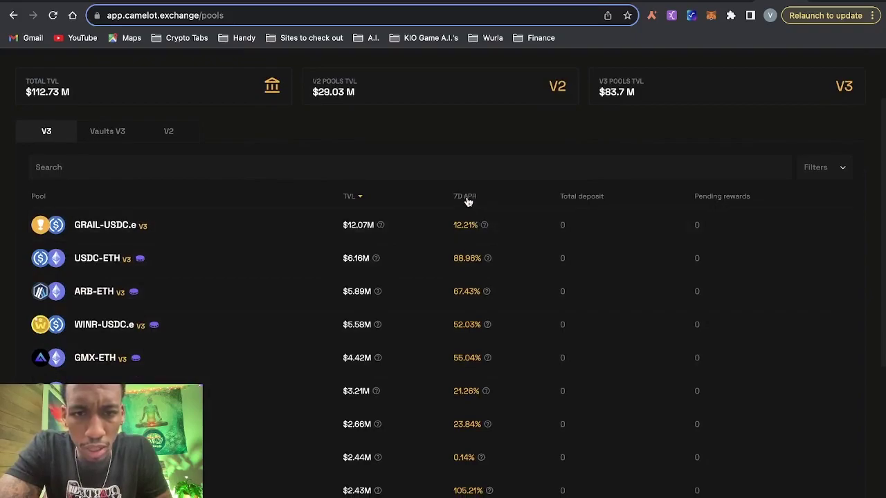
{"action": "left_click", "coordinate": [465, 197]}
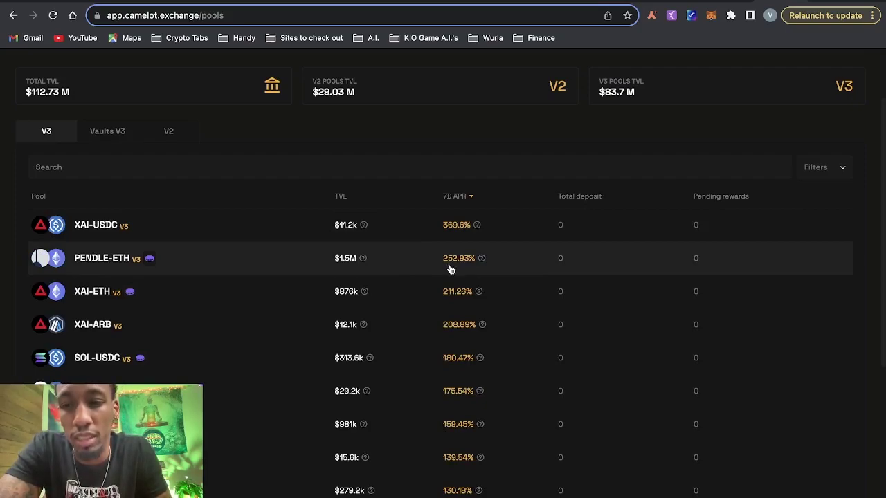
Open the PENDLE-ETH pool's detail page and scroll through it.
{"action": "left_click", "coordinate": [126, 268]}
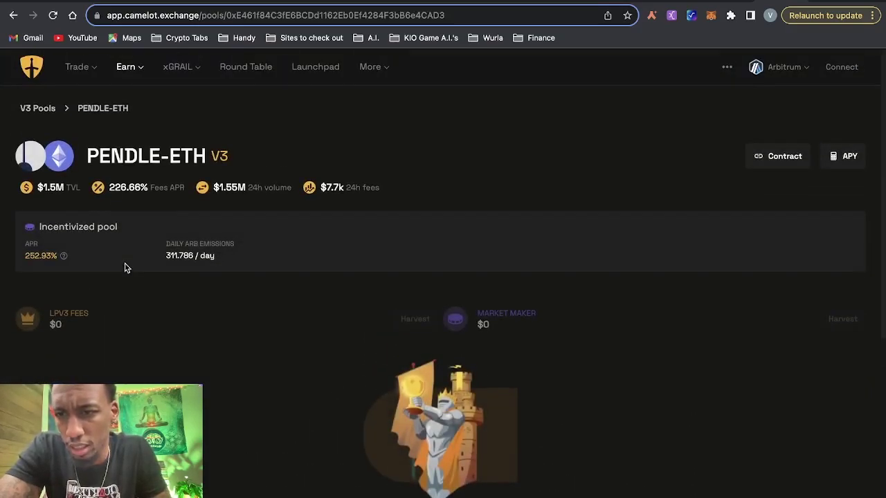
{"action": "scroll", "coordinate": [70, 208], "scroll_direction": "down", "scroll_amount": 1}
{"action": "mouse_move", "coordinate": [62, 203]}
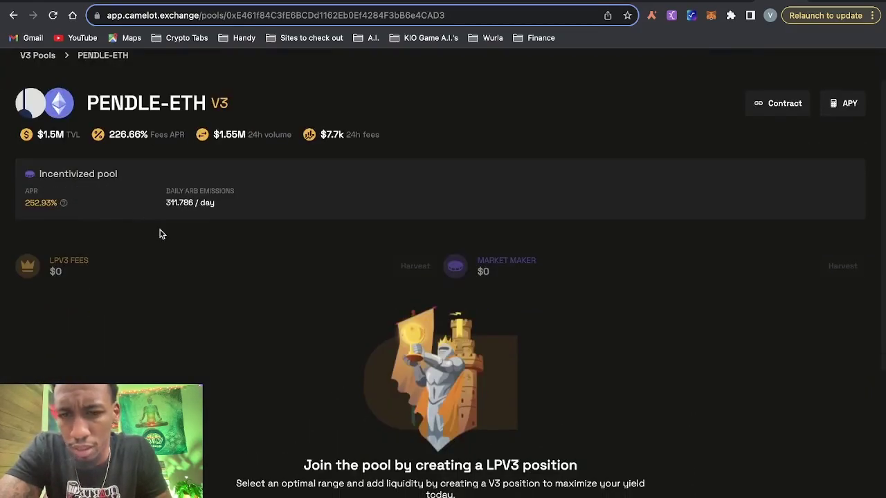
{"action": "scroll", "coordinate": [160, 233], "scroll_direction": "down", "scroll_amount": 1}
{"action": "scroll", "coordinate": [160, 233], "scroll_direction": "up", "scroll_amount": 2}
{"action": "scroll", "coordinate": [159, 234], "scroll_direction": "down", "scroll_amount": 1}
{"action": "scroll", "coordinate": [159, 234], "scroll_direction": "down", "scroll_amount": 4}
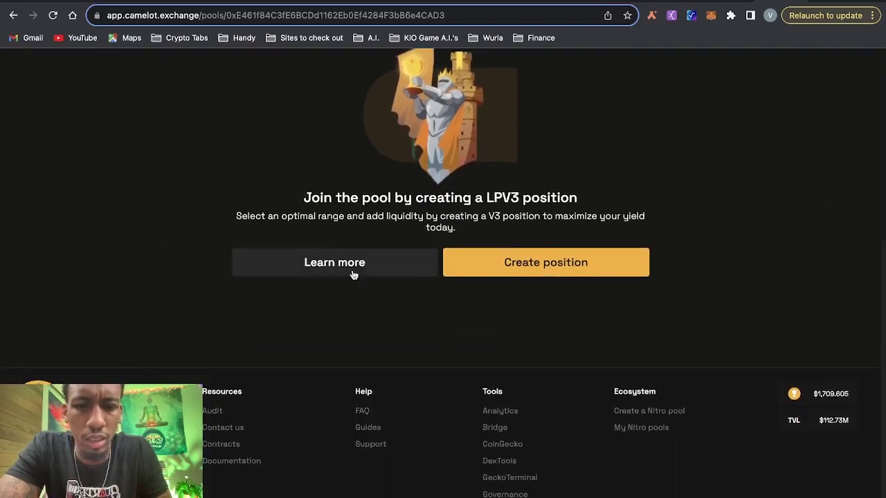
Create a PENDLE-ETH position and compare the Wide, Narrow and Common range presets.
{"action": "left_click", "coordinate": [519, 263]}
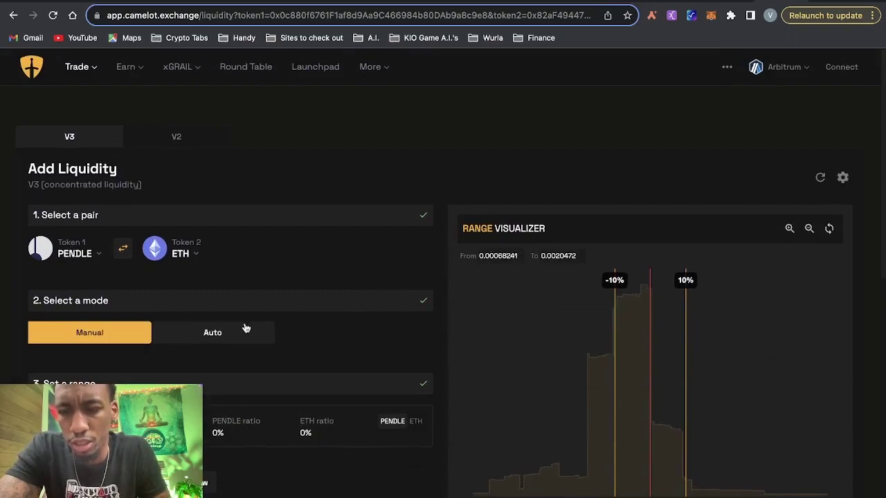
{"action": "scroll", "coordinate": [538, 148], "scroll_direction": "down", "scroll_amount": 2}
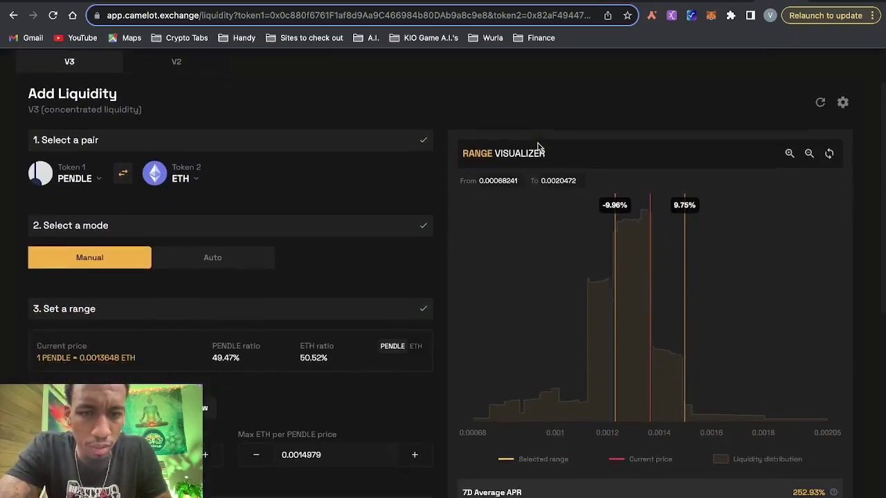
{"action": "scroll", "coordinate": [372, 196], "scroll_direction": "down", "scroll_amount": 2}
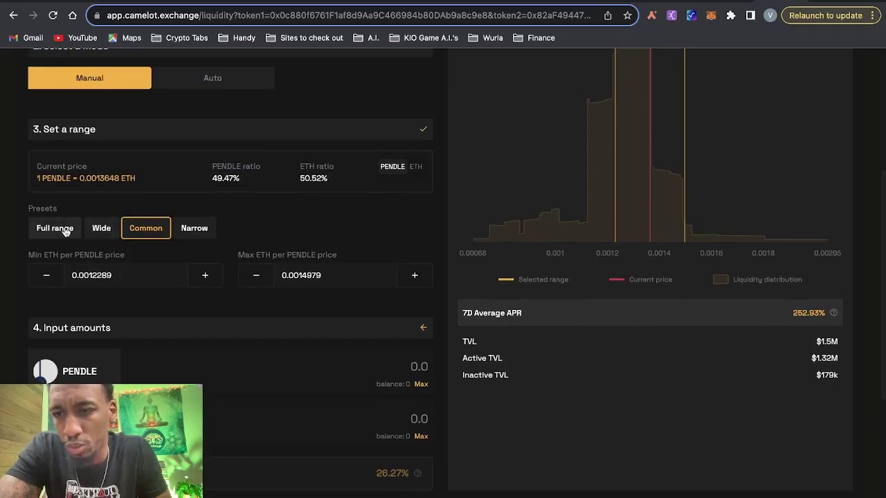
{"action": "left_click", "coordinate": [100, 228]}
{"action": "left_click", "coordinate": [186, 229]}
{"action": "left_click", "coordinate": [146, 228]}
{"action": "scroll", "coordinate": [155, 232], "scroll_direction": "up", "scroll_amount": 1}
Switch to Auto-managed liquidity with Steer, then return to the pools list.
{"action": "left_click", "coordinate": [203, 153]}
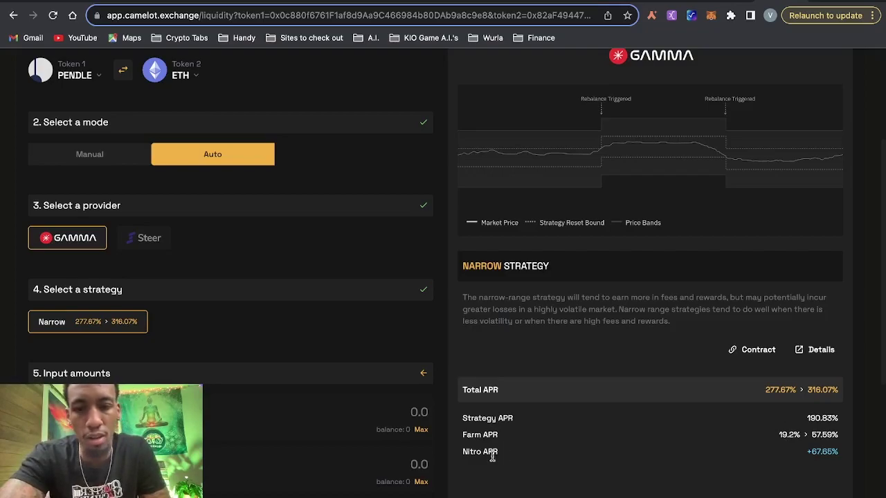
{"action": "scroll", "coordinate": [569, 418], "scroll_direction": "up", "scroll_amount": 3}
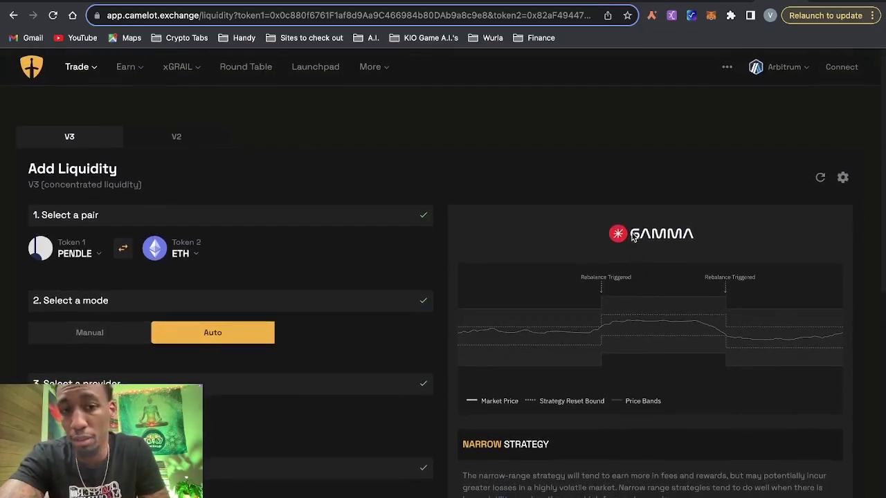
{"action": "scroll", "coordinate": [284, 383], "scroll_direction": "down", "scroll_amount": 6}
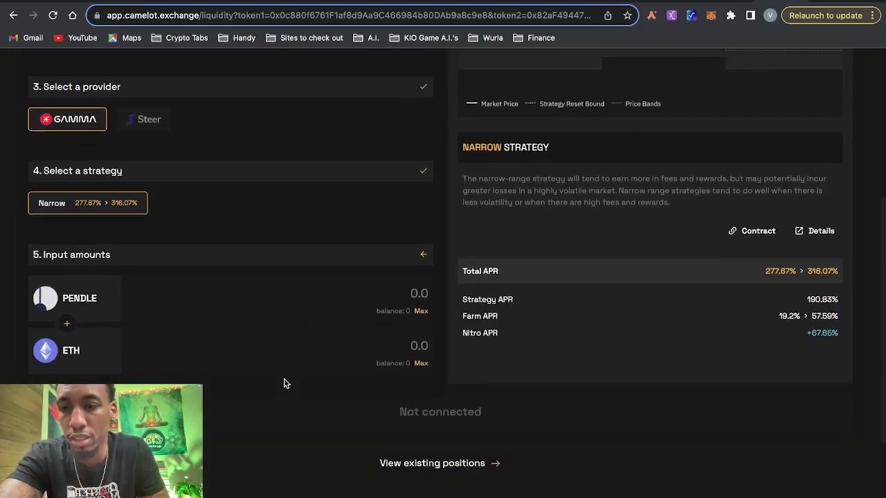
{"action": "scroll", "coordinate": [229, 233], "scroll_direction": "up", "scroll_amount": 2}
{"action": "scroll", "coordinate": [207, 239], "scroll_direction": "up", "scroll_amount": 1}
{"action": "left_click", "coordinate": [151, 250]}
{"action": "scroll", "coordinate": [545, 371], "scroll_direction": "down", "scroll_amount": 2}
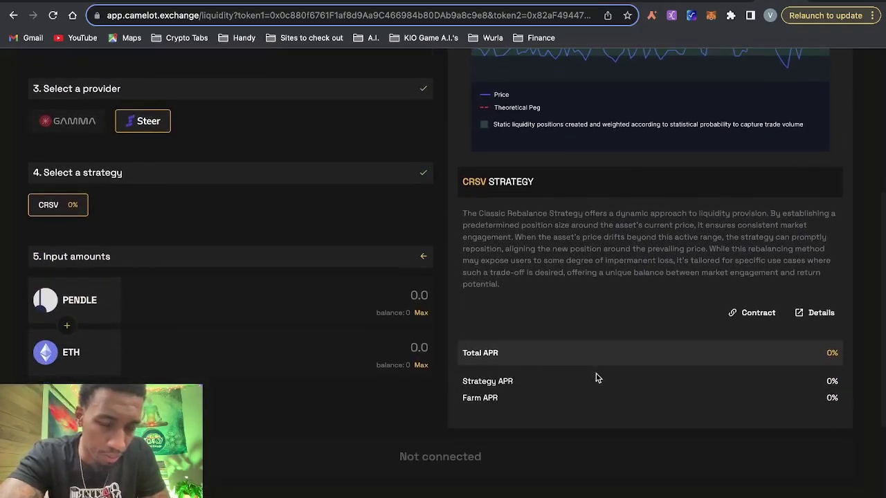
{"action": "scroll", "coordinate": [597, 378], "scroll_direction": "up", "scroll_amount": 5}
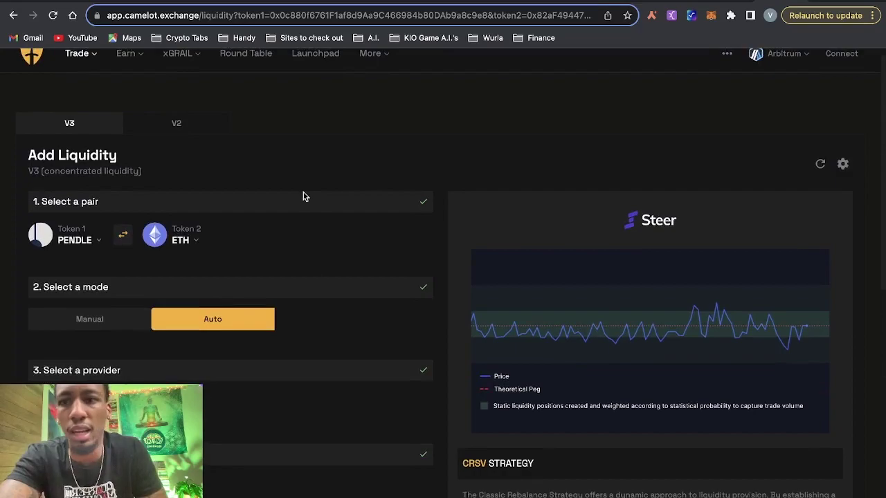
{"action": "key", "text": "alt+Left"}
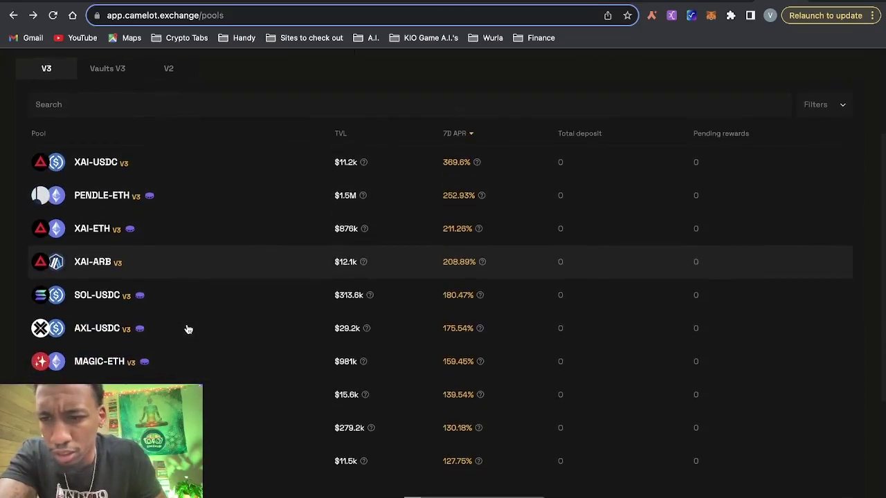
Scroll through the V3 pools list across pages 2 and 3.
{"action": "scroll", "coordinate": [151, 302], "scroll_direction": "down", "scroll_amount": 1}
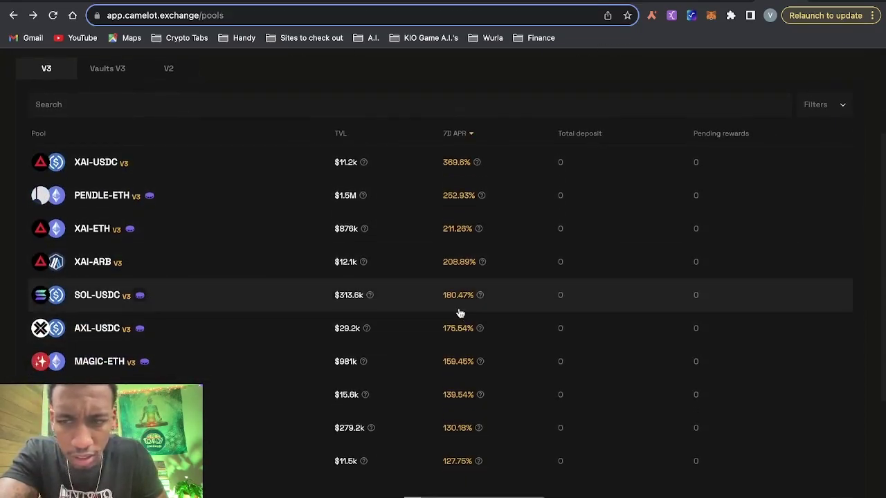
{"action": "scroll", "coordinate": [459, 310], "scroll_direction": "down", "scroll_amount": 1}
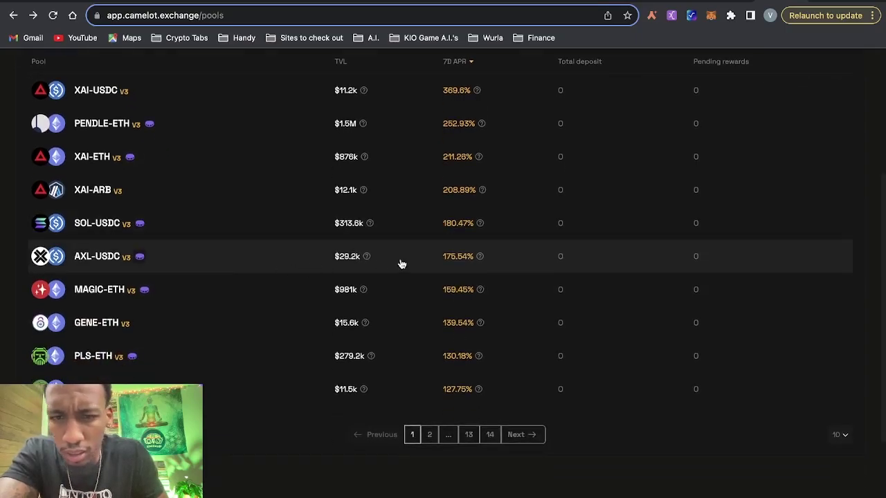
{"action": "scroll", "coordinate": [458, 279], "scroll_direction": "down", "scroll_amount": 1}
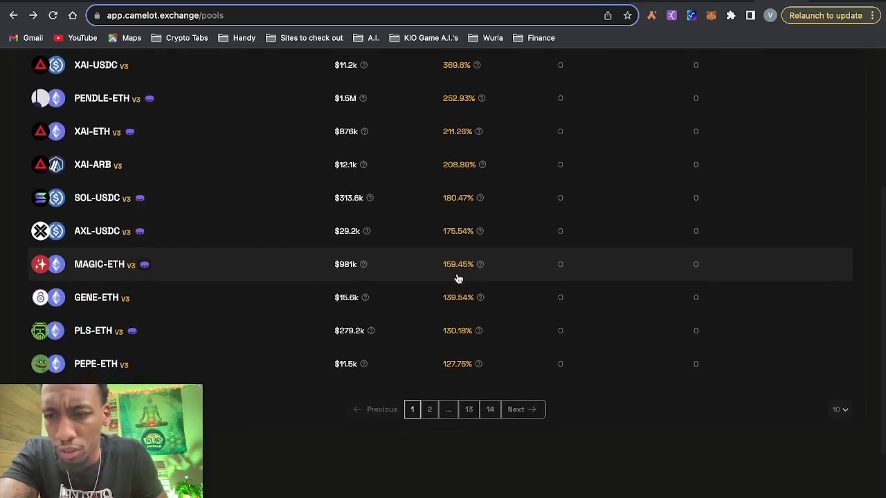
{"action": "scroll", "coordinate": [457, 279], "scroll_direction": "down", "scroll_amount": 1}
{"action": "left_click", "coordinate": [430, 361]}
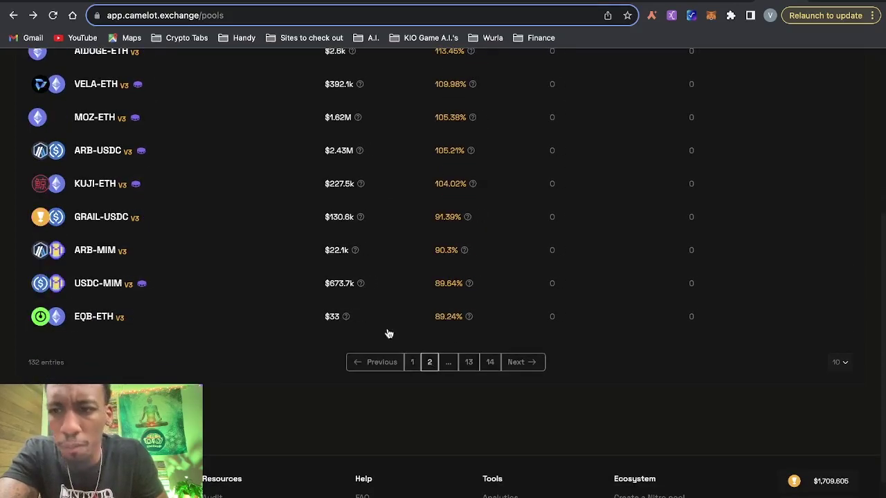
{"action": "scroll", "coordinate": [253, 188], "scroll_direction": "down", "scroll_amount": 1}
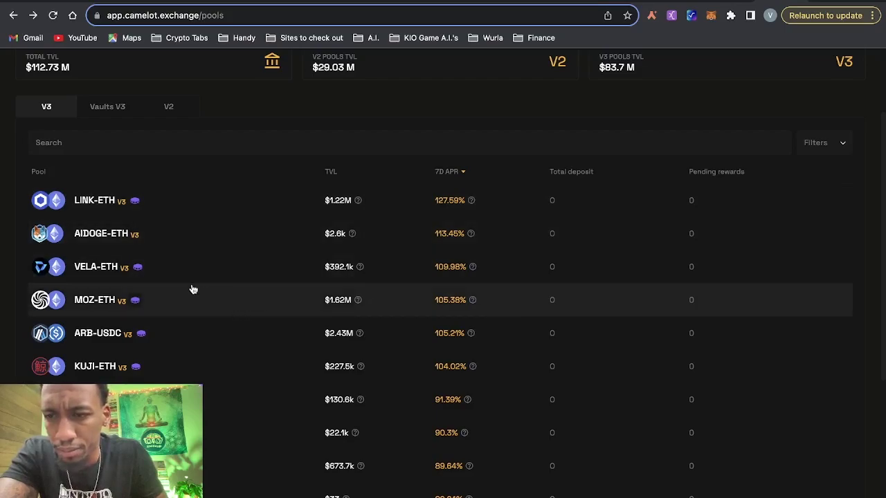
{"action": "scroll", "coordinate": [193, 289], "scroll_direction": "down", "scroll_amount": 1}
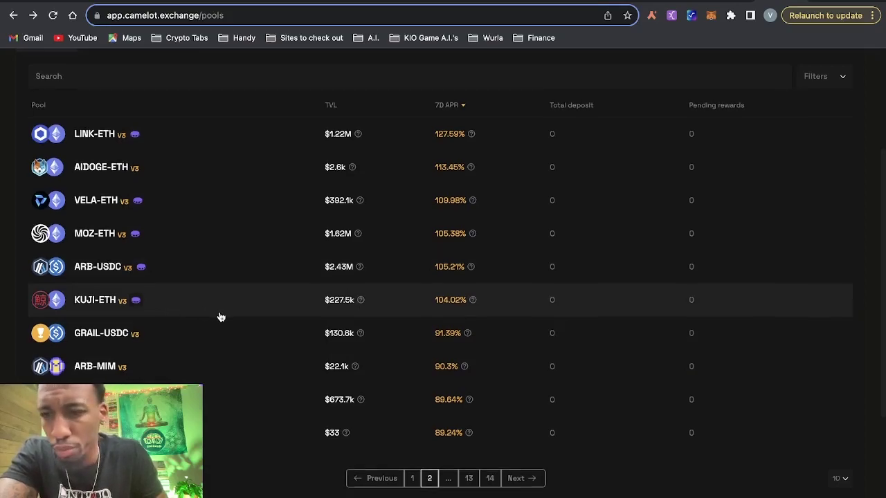
{"action": "scroll", "coordinate": [218, 316], "scroll_direction": "down", "scroll_amount": 1}
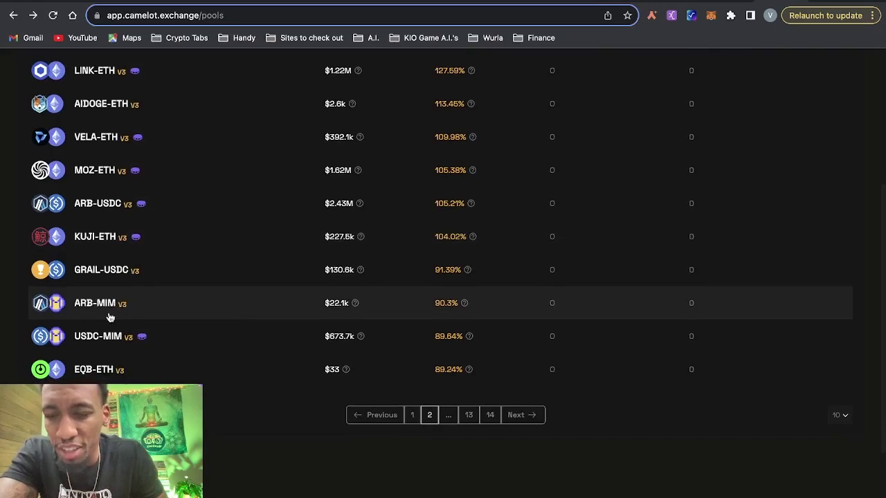
{"action": "scroll", "coordinate": [109, 315], "scroll_direction": "down", "scroll_amount": 1}
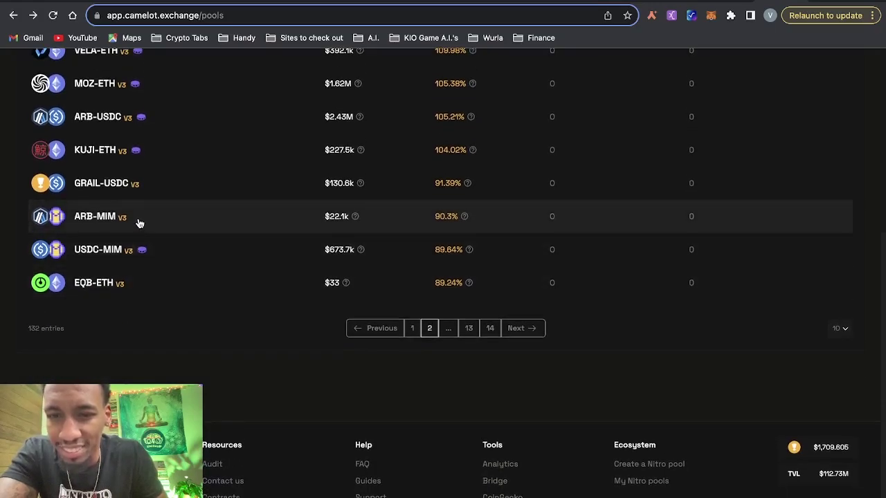
{"action": "left_click", "coordinate": [512, 329]}
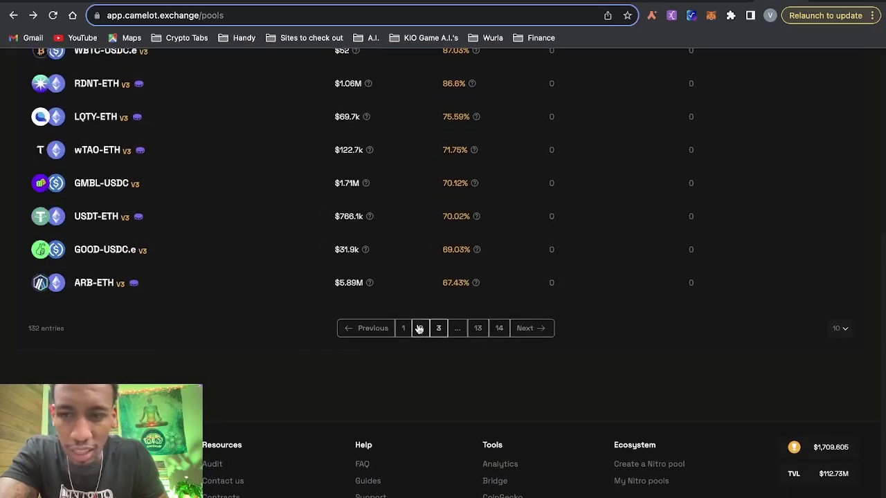
Show 50 pools per page and scroll through the full list back to the top.
{"action": "scroll", "coordinate": [295, 299], "scroll_direction": "up", "scroll_amount": 1}
{"action": "scroll", "coordinate": [294, 299], "scroll_direction": "up", "scroll_amount": 2}
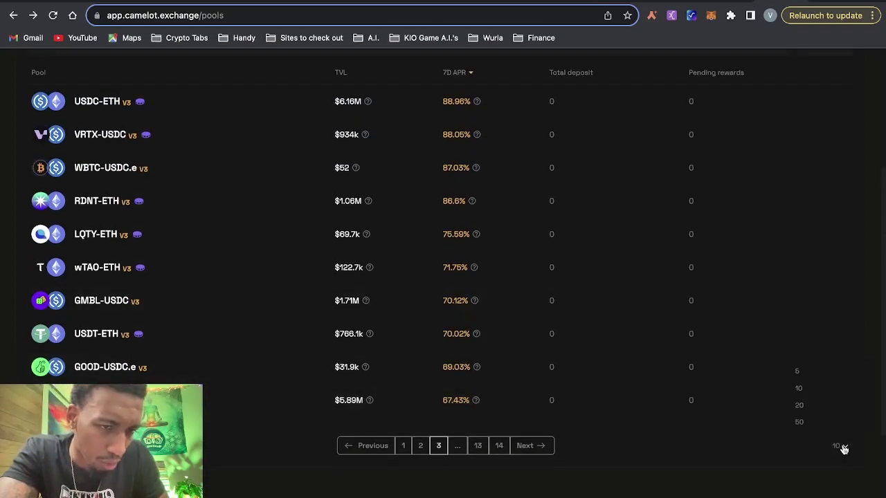
{"action": "left_click", "coordinate": [810, 429]}
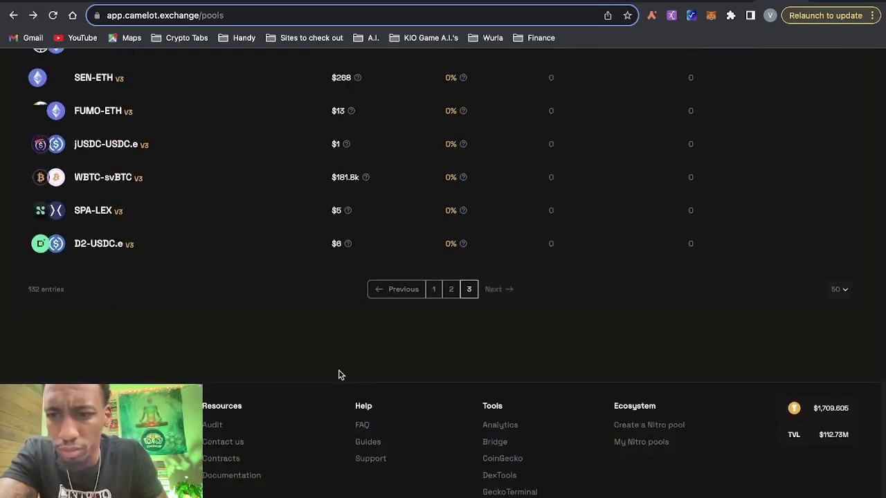
{"action": "scroll", "coordinate": [339, 375], "scroll_direction": "up", "scroll_amount": 4}
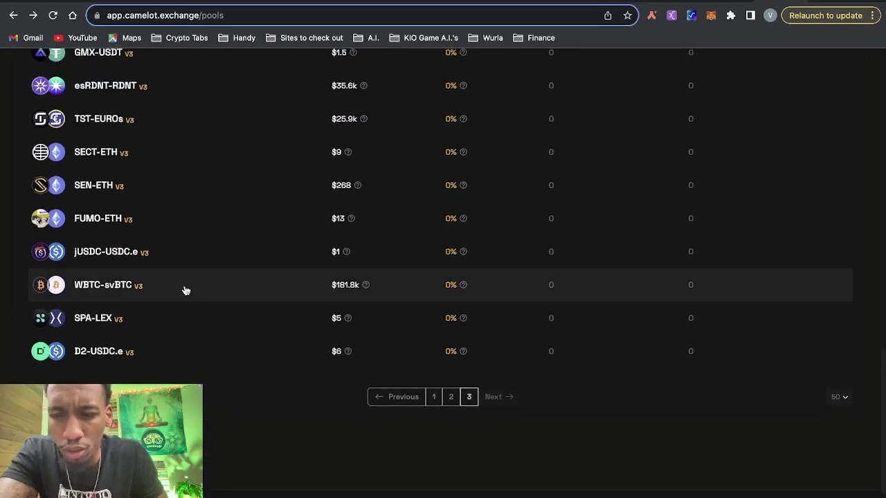
{"action": "scroll", "coordinate": [296, 291], "scroll_direction": "up", "scroll_amount": 10}
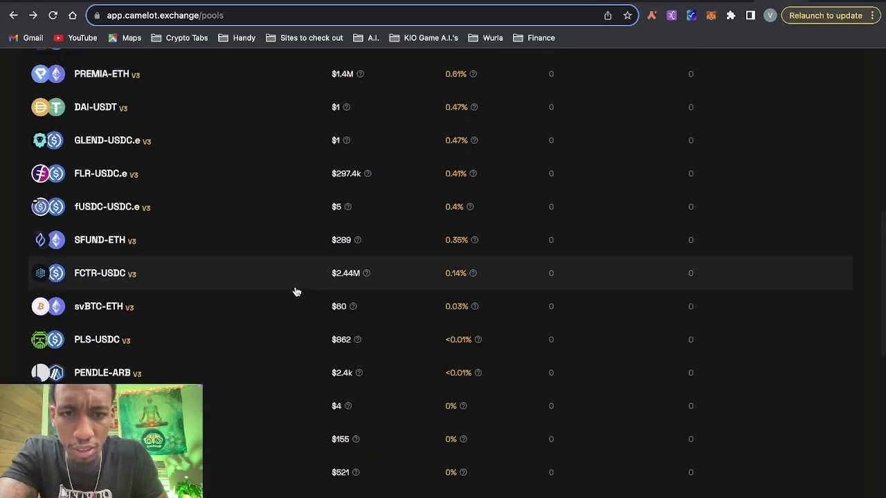
{"action": "scroll", "coordinate": [296, 292], "scroll_direction": "up", "scroll_amount": 4}
{"action": "scroll", "coordinate": [296, 292], "scroll_direction": "down", "scroll_amount": 4}
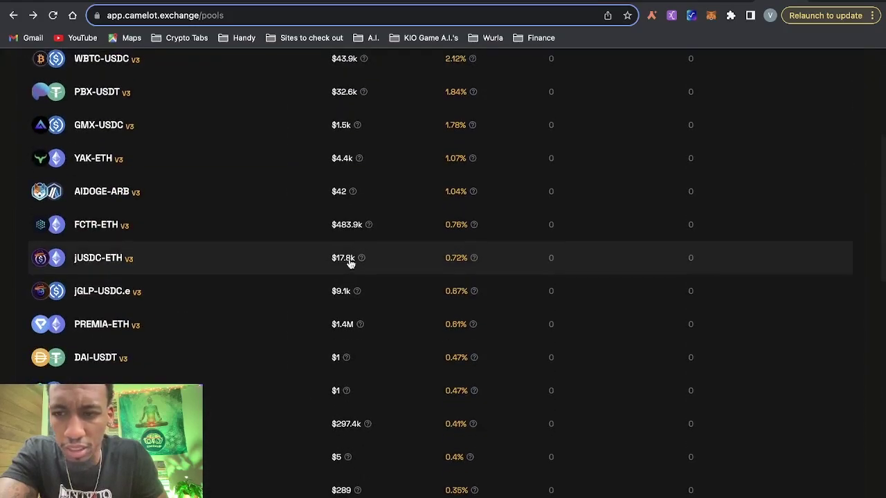
{"action": "scroll", "coordinate": [336, 397], "scroll_direction": "down", "scroll_amount": 4}
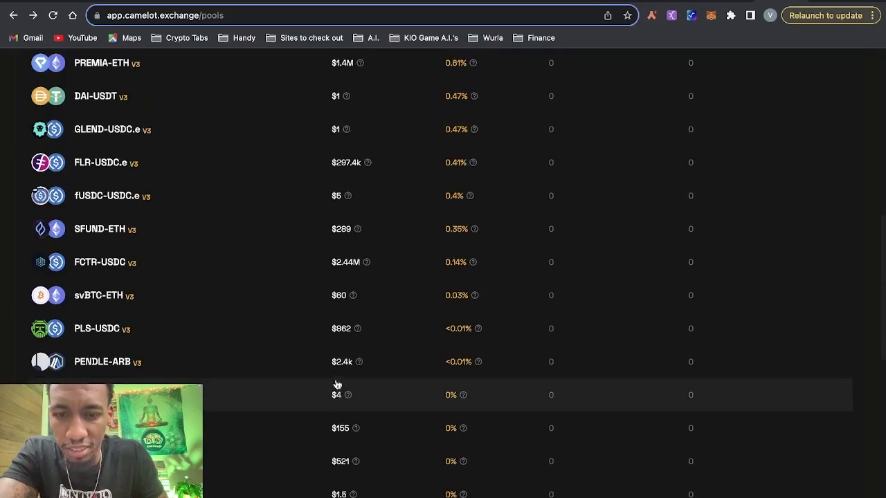
{"action": "scroll", "coordinate": [344, 311], "scroll_direction": "down", "scroll_amount": 2}
{"action": "scroll", "coordinate": [344, 311], "scroll_direction": "up", "scroll_amount": 10}
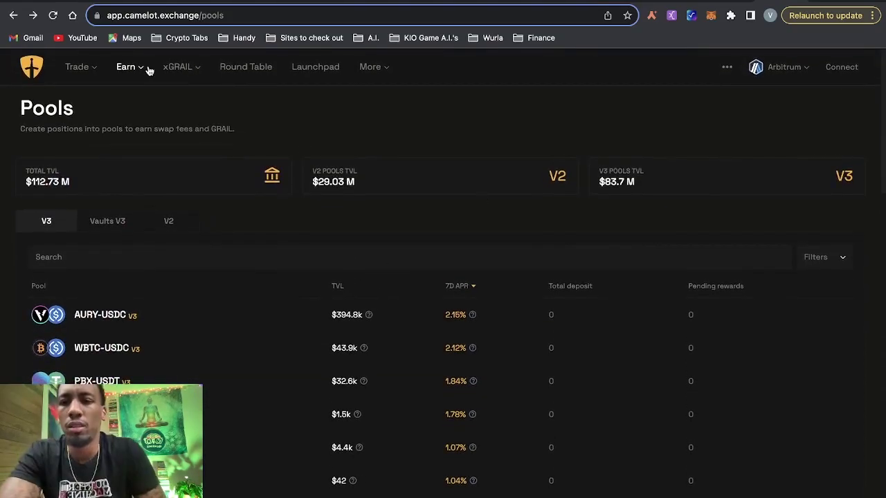
{"action": "left_click", "coordinate": [146, 68]}
Scroll through the Nitro pools list, then look over the xGRAIL dashboard.
{"action": "left_click", "coordinate": [125, 140]}
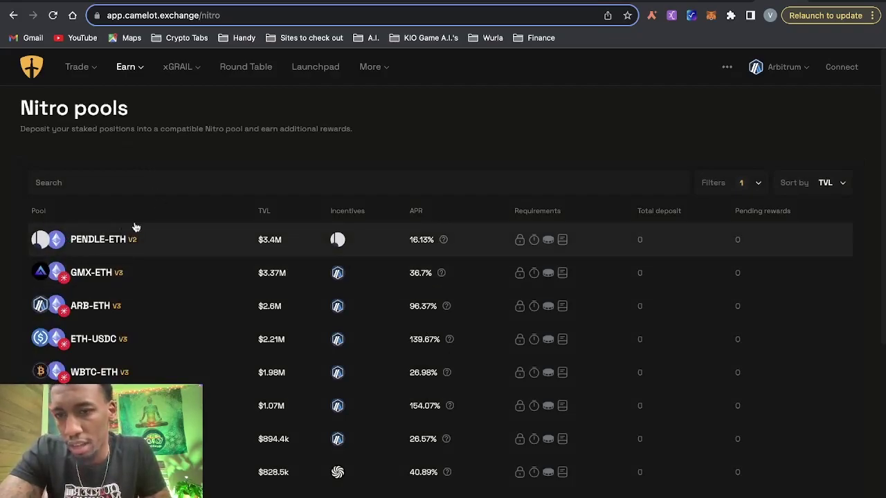
{"action": "scroll", "coordinate": [192, 231], "scroll_direction": "down", "scroll_amount": 1}
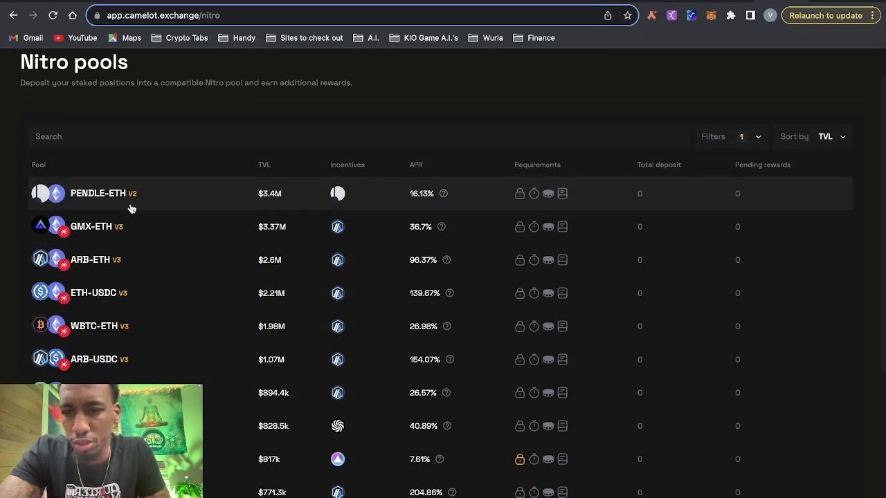
{"action": "scroll", "coordinate": [107, 223], "scroll_direction": "down", "scroll_amount": 1}
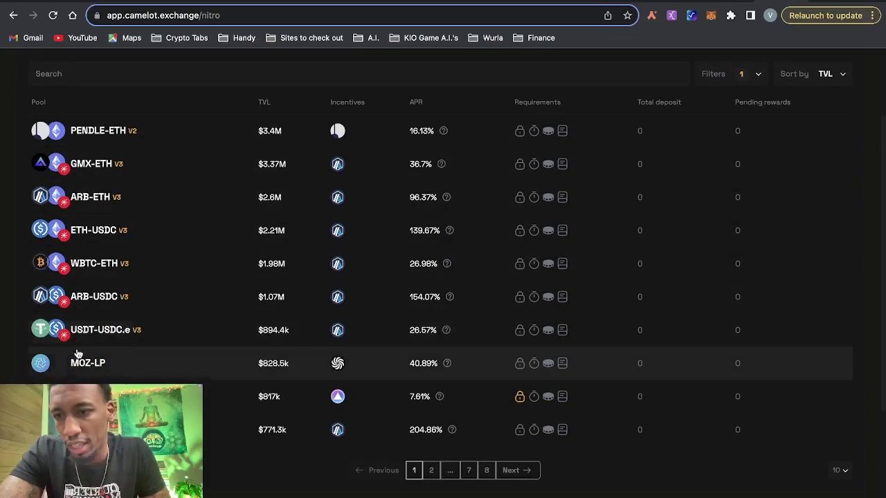
{"action": "scroll", "coordinate": [138, 139], "scroll_direction": "up", "scroll_amount": 1}
{"action": "left_click", "coordinate": [185, 98]}
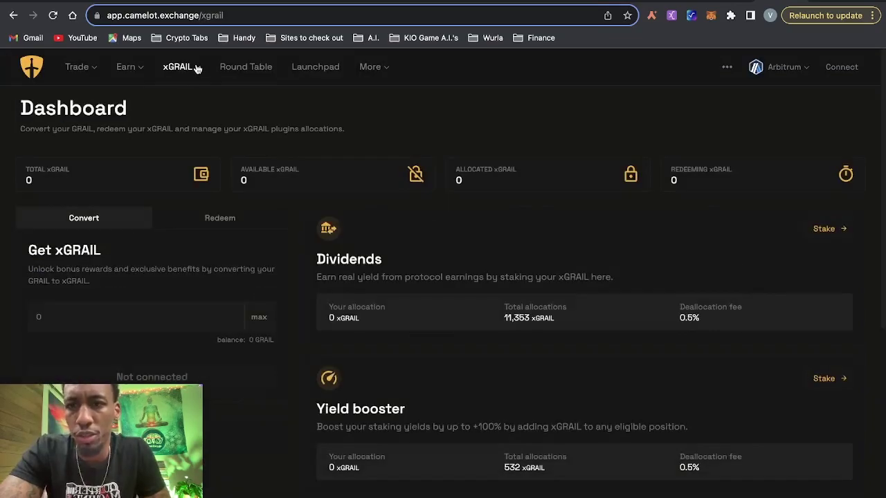
{"action": "scroll", "coordinate": [223, 215], "scroll_direction": "down", "scroll_amount": 1}
{"action": "scroll", "coordinate": [223, 215], "scroll_direction": "up", "scroll_amount": 1}
Check GRAIL on CoinGecko: $1,707.98, 18,310 circulating and 100,000 max supply.
{"action": "key", "text": "ctrl+Tab"}
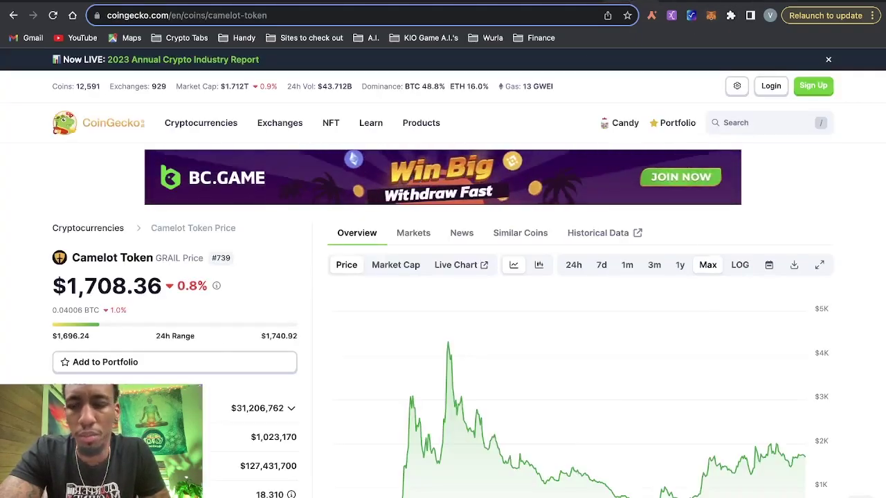
{"action": "scroll", "coordinate": [443, 277], "scroll_direction": "down", "scroll_amount": 3}
{"action": "scroll", "coordinate": [274, 263], "scroll_direction": "down", "scroll_amount": 3}
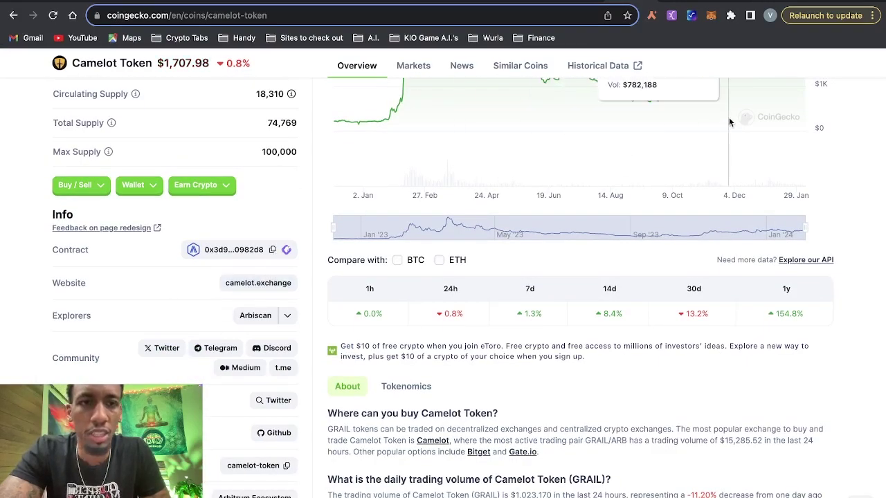
Back on the xGRAIL dashboard, scroll through its Dividends, Yield booster and Launchpad allocation sections.
{"action": "key", "text": "ctrl+Tab"}
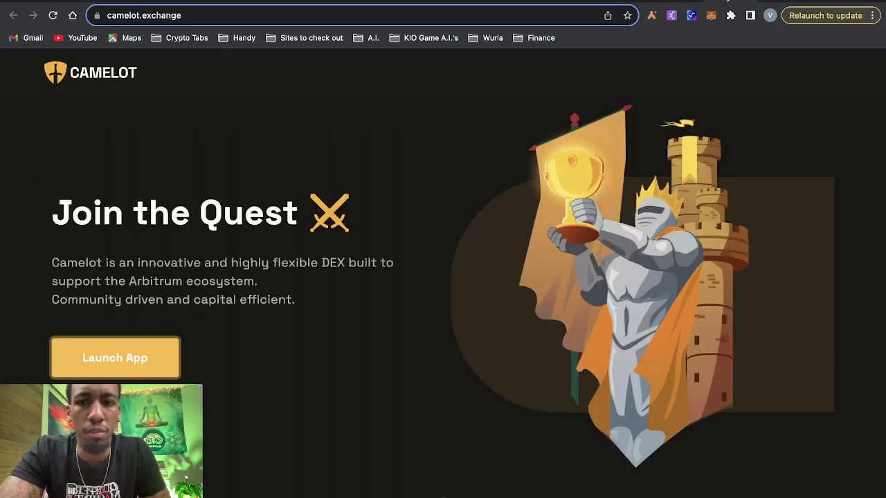
{"action": "key", "text": "ctrl+Tab"}
{"action": "scroll", "coordinate": [200, 370], "scroll_direction": "down", "scroll_amount": 3}
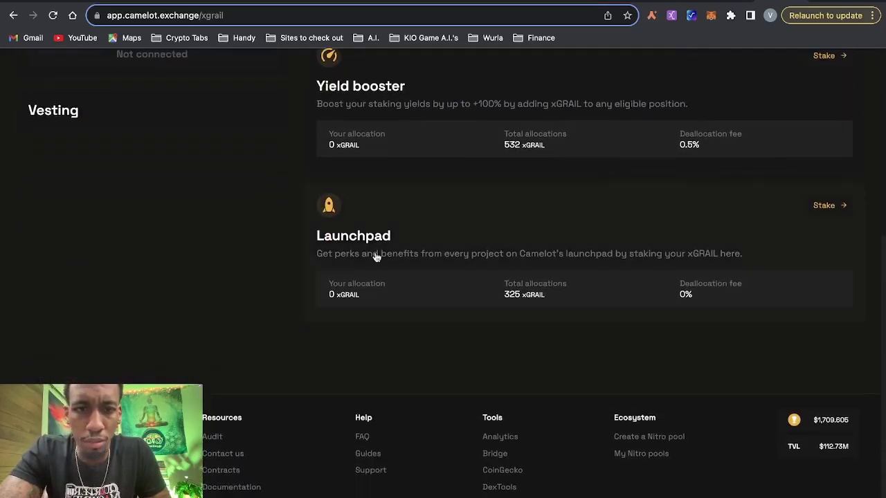
{"action": "scroll", "coordinate": [376, 253], "scroll_direction": "up", "scroll_amount": 2}
{"action": "scroll", "coordinate": [376, 256], "scroll_direction": "up", "scroll_amount": 2}
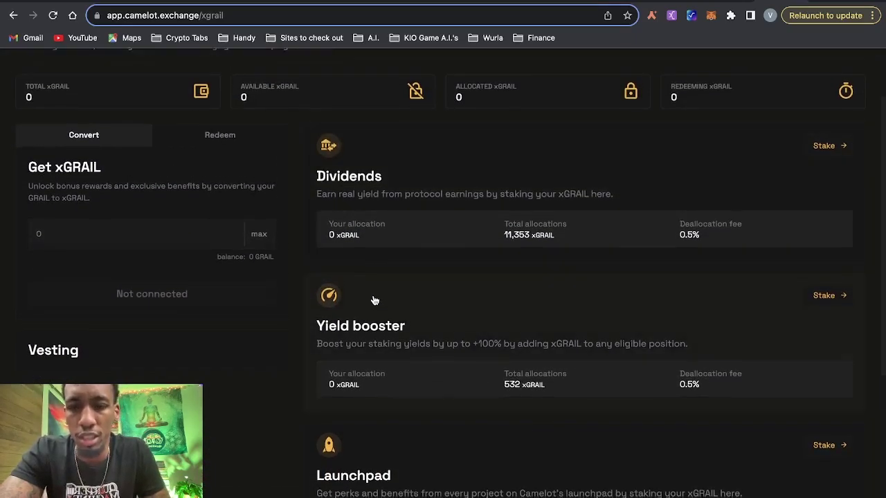
{"action": "scroll", "coordinate": [373, 299], "scroll_direction": "down", "scroll_amount": 4}
{"action": "scroll", "coordinate": [374, 300], "scroll_direction": "up", "scroll_amount": 5}
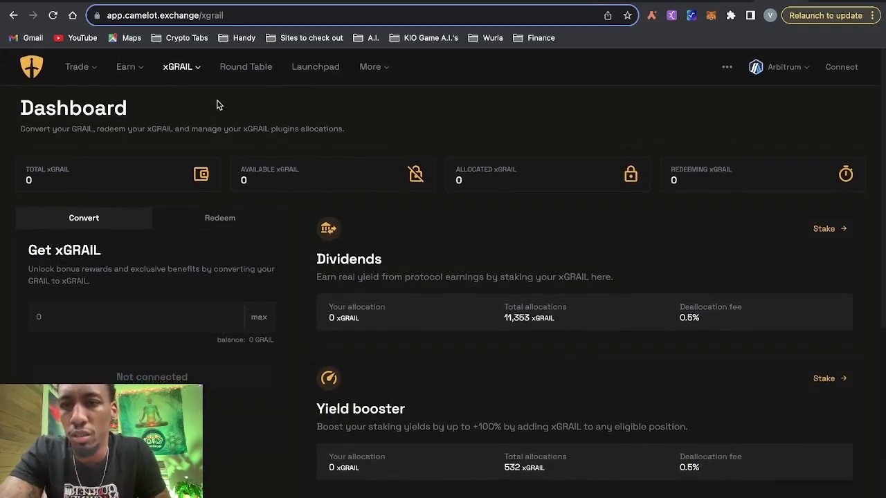
{"action": "left_click", "coordinate": [201, 73]}
Visit xGRAIL Dividends and Launchpad, ending on Yield booster: 532 xGRAIL allocated, 0.5% deallocation fee.
{"action": "left_click", "coordinate": [196, 118]}
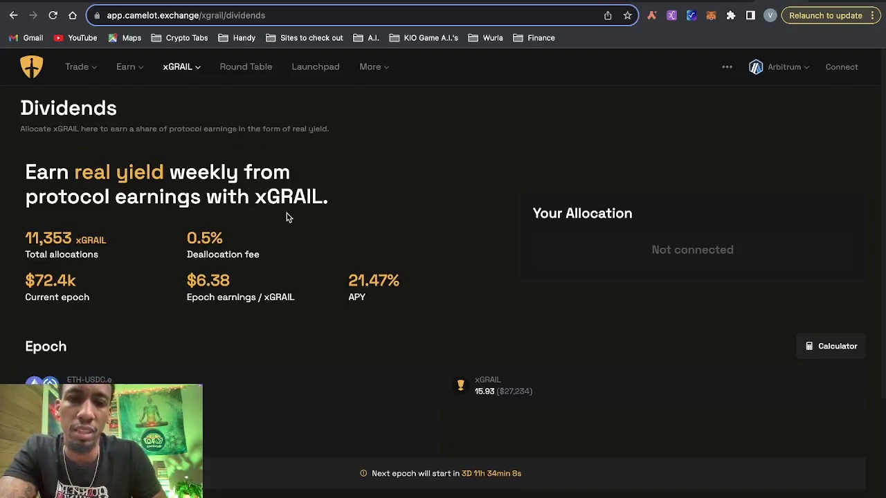
{"action": "scroll", "coordinate": [232, 256], "scroll_direction": "down", "scroll_amount": 2}
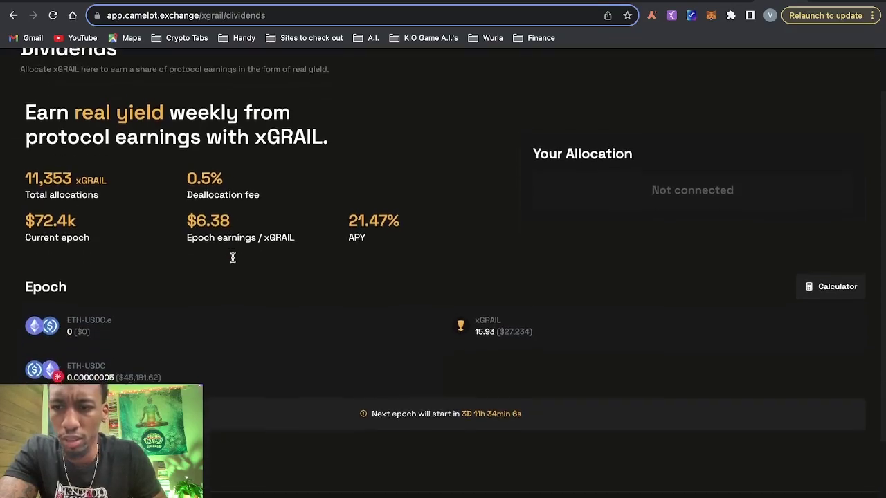
{"action": "key", "text": "ctrl+Tab"}
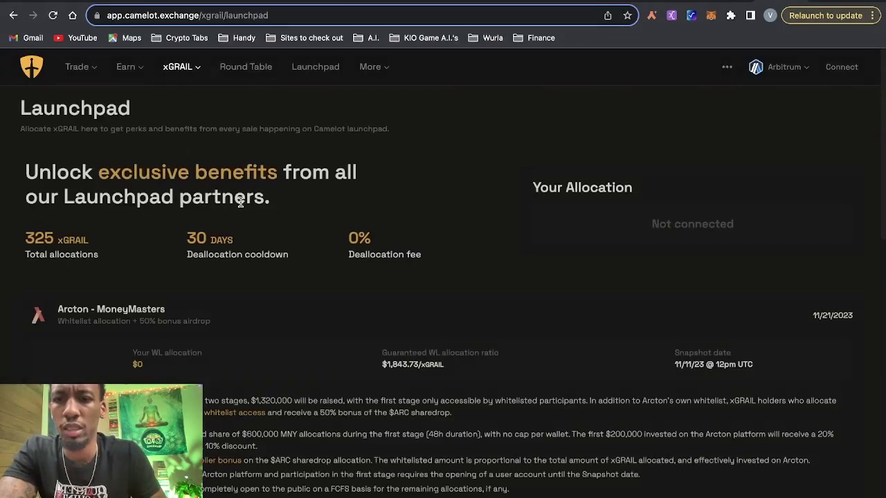
{"action": "scroll", "coordinate": [330, 315], "scroll_direction": "down", "scroll_amount": 4}
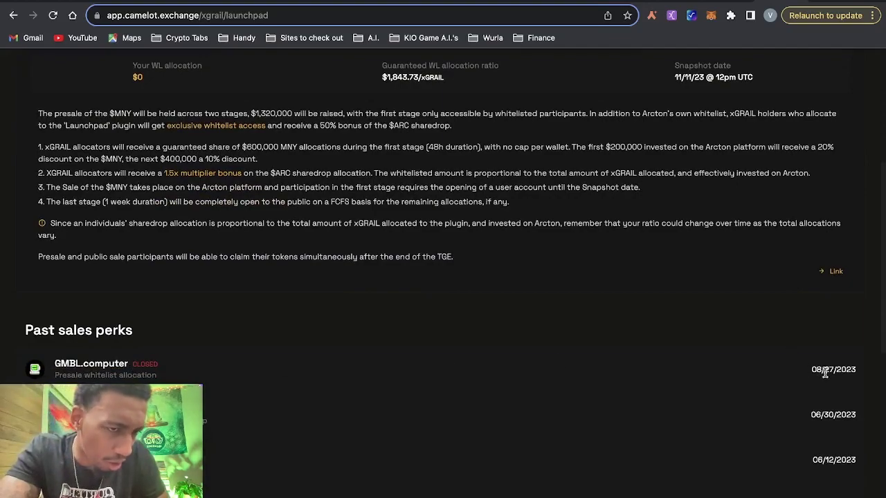
{"action": "scroll", "coordinate": [357, 325], "scroll_direction": "down", "scroll_amount": 6}
{"action": "scroll", "coordinate": [356, 324], "scroll_direction": "up", "scroll_amount": 15}
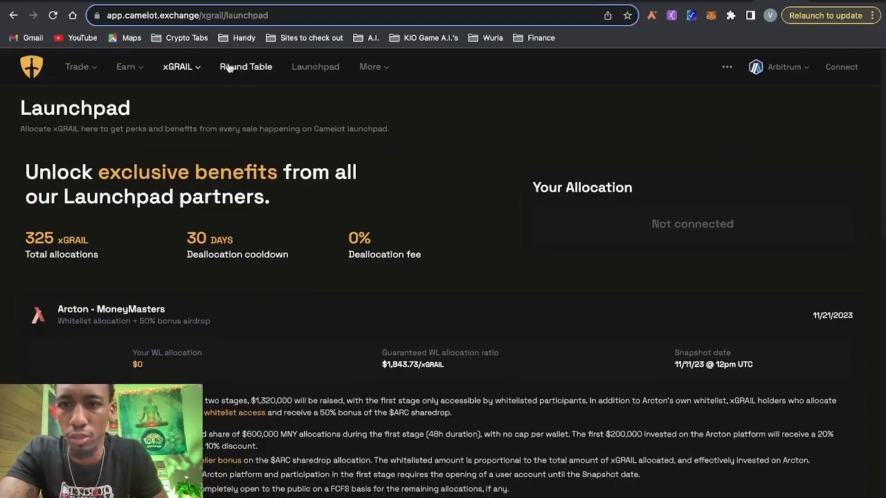
{"action": "left_click", "coordinate": [196, 69]}
{"action": "left_click", "coordinate": [185, 159]}
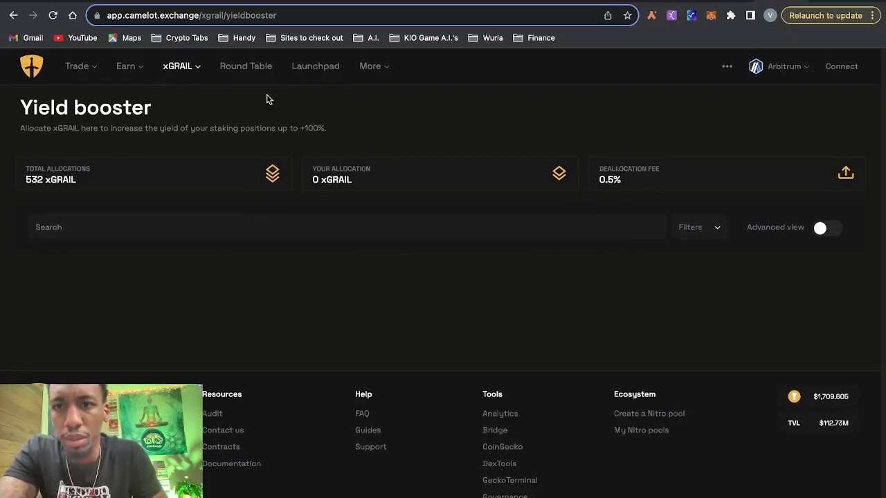
Scroll through The Round Table protocol cards showing each partner's TVL and 24h volume.
{"action": "left_click", "coordinate": [264, 66]}
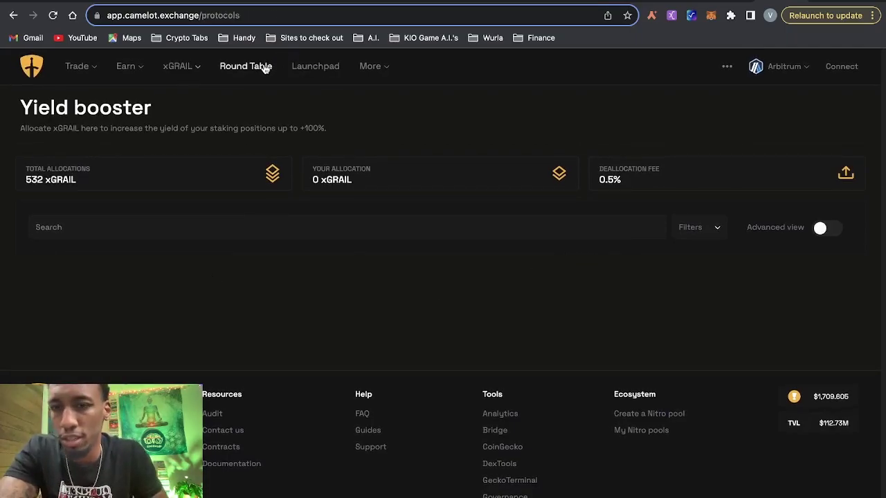
{"action": "scroll", "coordinate": [147, 320], "scroll_direction": "down", "scroll_amount": 10}
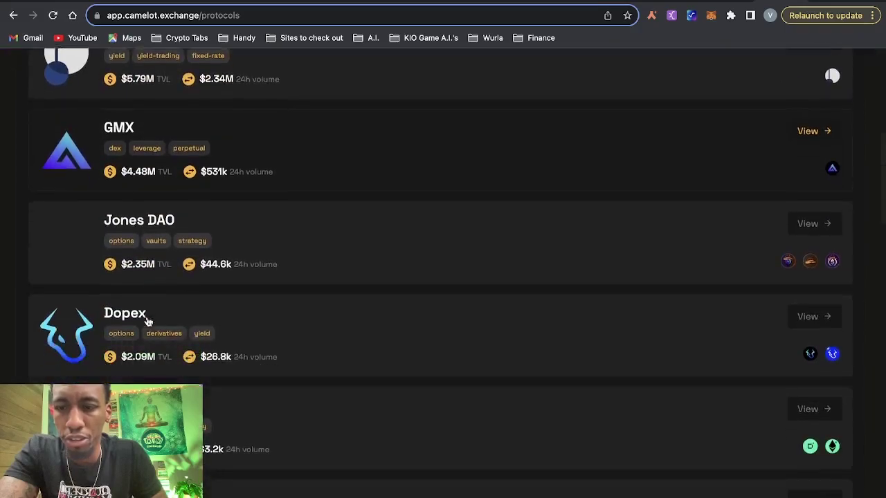
{"action": "scroll", "coordinate": [147, 320], "scroll_direction": "down", "scroll_amount": 8}
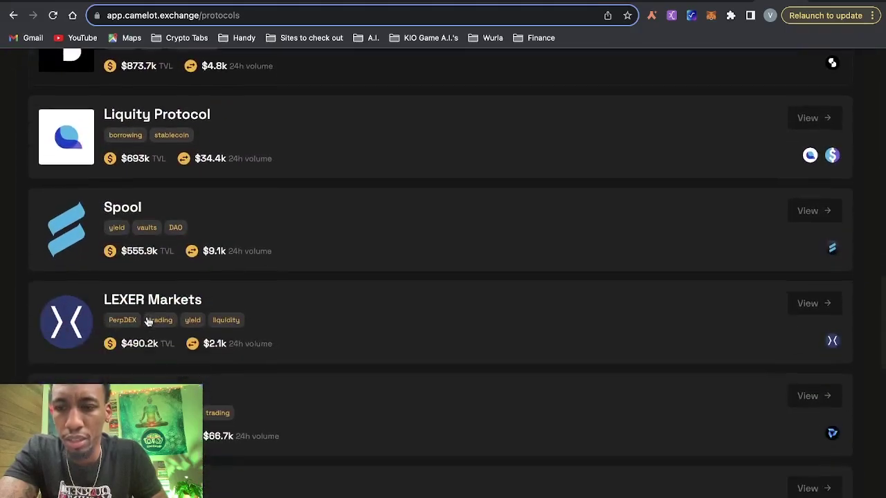
{"action": "scroll", "coordinate": [147, 321], "scroll_direction": "down", "scroll_amount": 8}
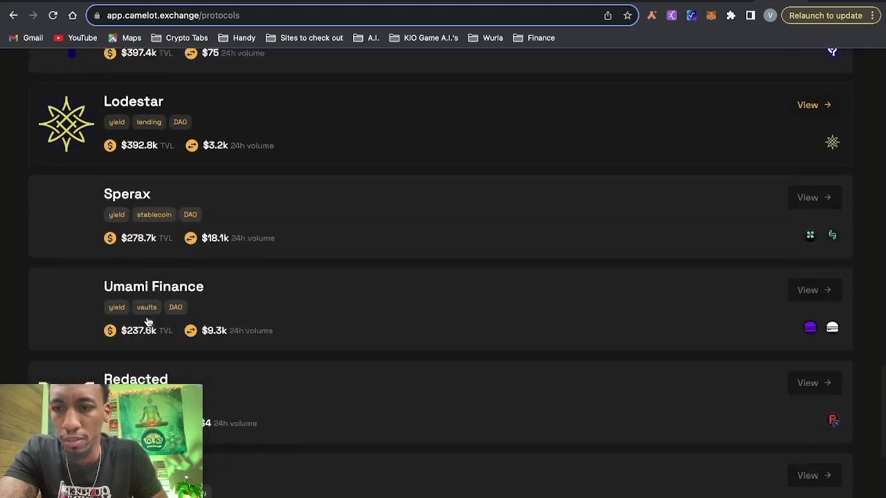
{"action": "scroll", "coordinate": [147, 321], "scroll_direction": "down", "scroll_amount": 3}
{"action": "scroll", "coordinate": [147, 321], "scroll_direction": "up", "scroll_amount": 20}
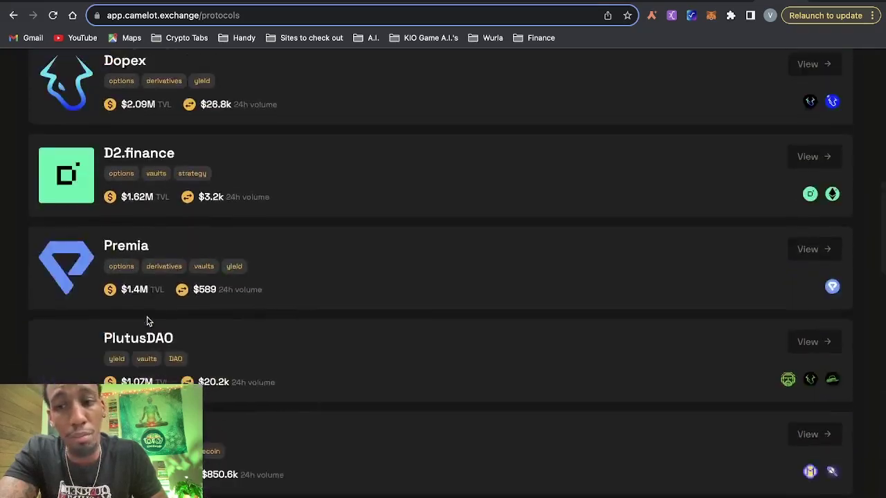
{"action": "scroll", "coordinate": [147, 320], "scroll_direction": "up", "scroll_amount": 15}
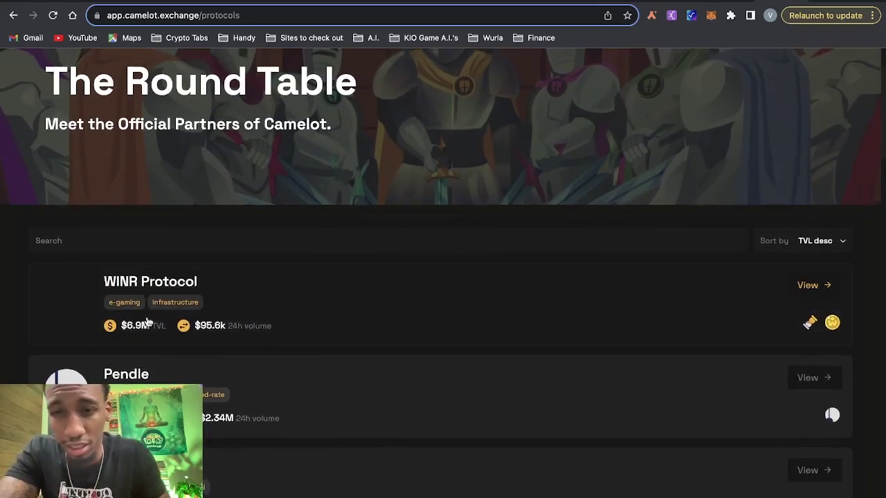
{"action": "scroll", "coordinate": [147, 321], "scroll_direction": "up", "scroll_amount": 3}
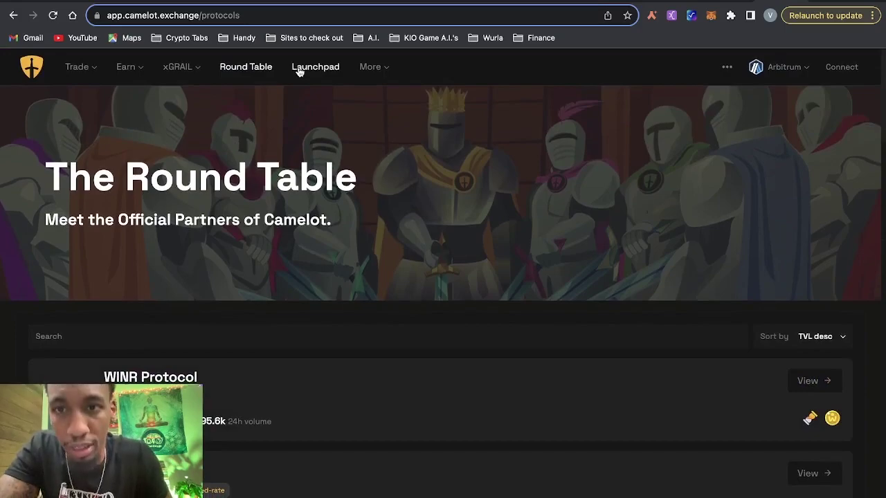
{"action": "left_click", "coordinate": [294, 70]}
Scroll the Camelot Analytics V3 liquidity and volume overview, then close it and return to the app.
{"action": "mouse_move", "coordinate": [372, 66]}
{"action": "left_click", "coordinate": [376, 93]}
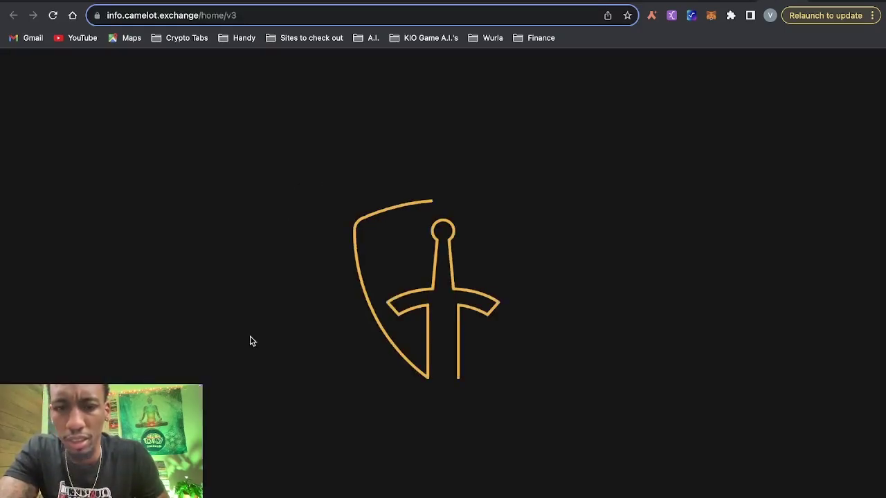
{"action": "scroll", "coordinate": [251, 340], "scroll_direction": "down", "scroll_amount": 4}
{"action": "scroll", "coordinate": [443, 277], "scroll_direction": "down", "scroll_amount": 5}
{"action": "scroll", "coordinate": [412, 145], "scroll_direction": "up", "scroll_amount": 10}
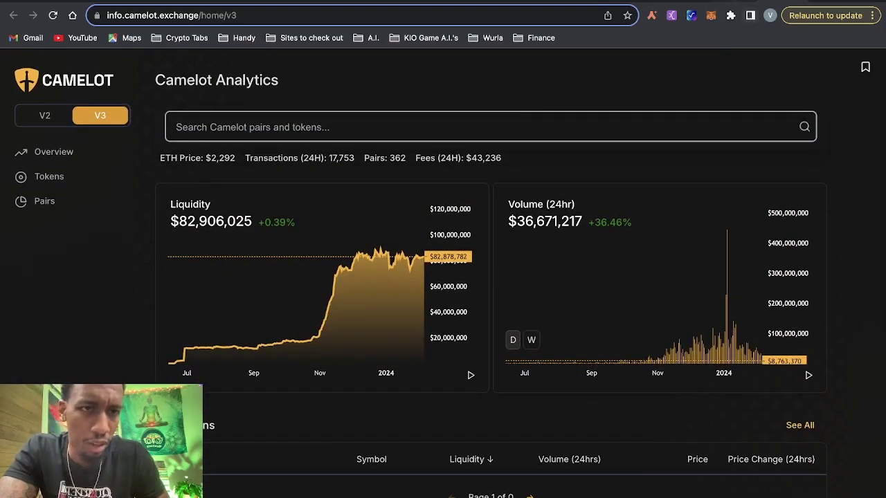
{"action": "key", "text": "ctrl+w"}
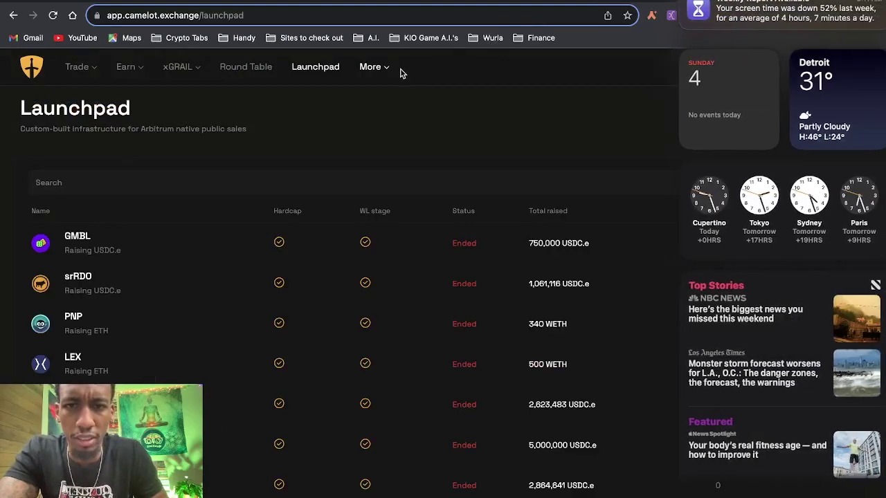
{"action": "left_click", "coordinate": [394, 70]}
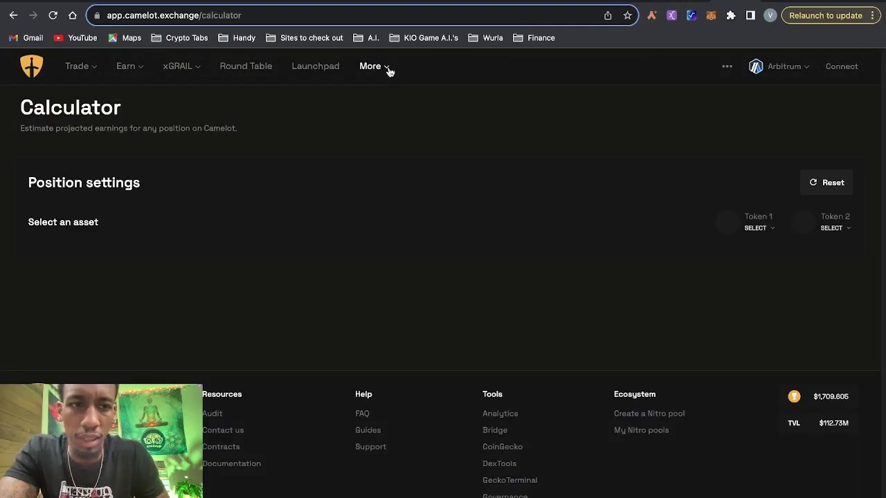